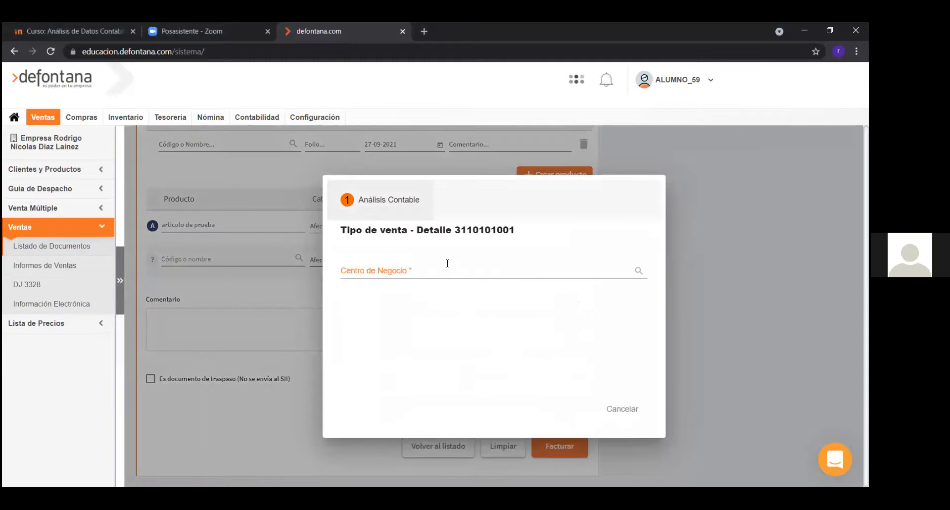
Set Centro de Negocio to VENTAS in the accounting analysis and save it
type("ventas")
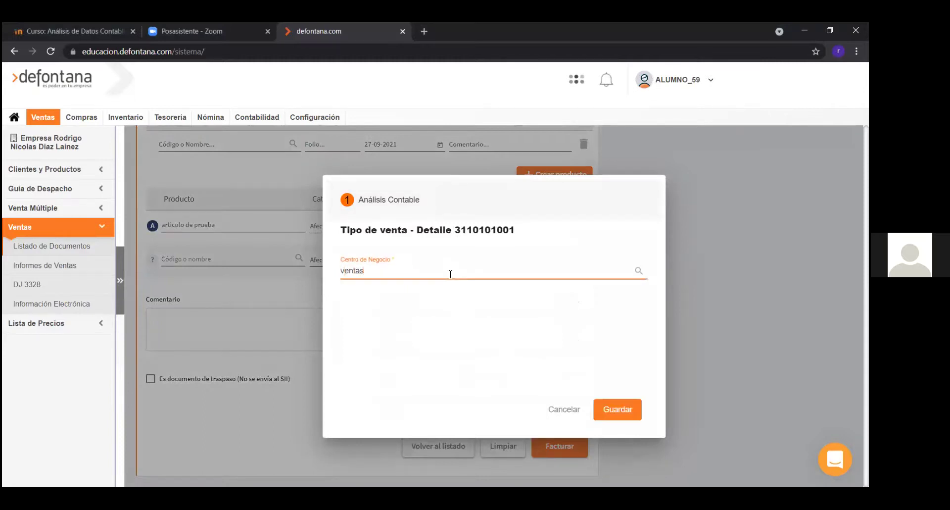
left_click(426, 293)
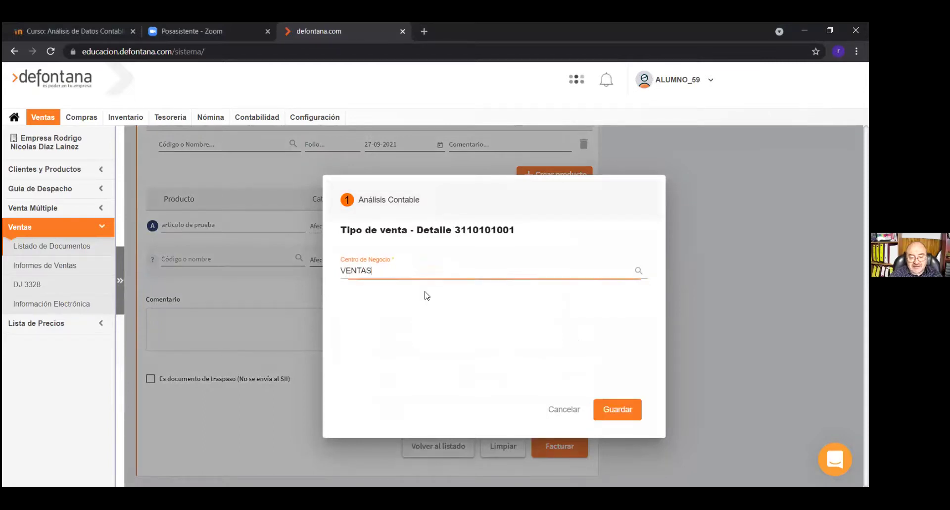
left_click(611, 412)
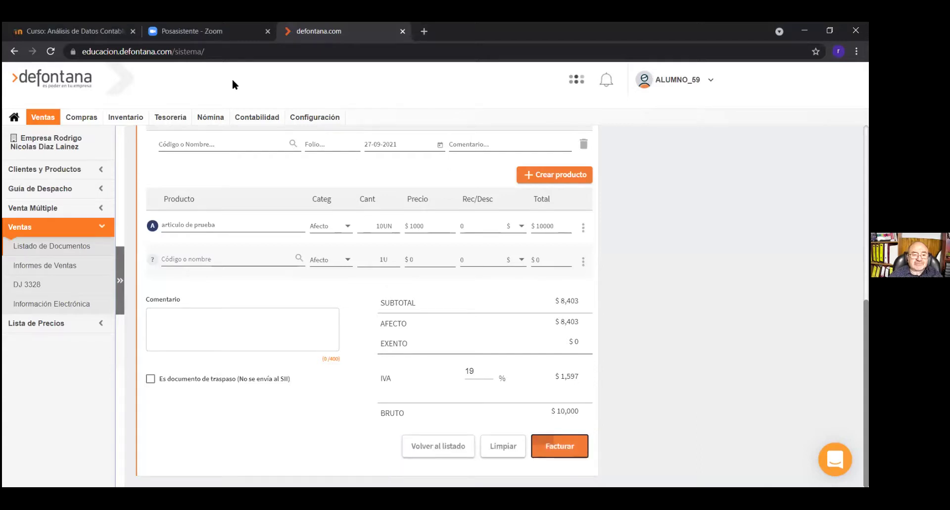
Open the Configuración › Compras y Ventas › Local store list
left_click(324, 117)
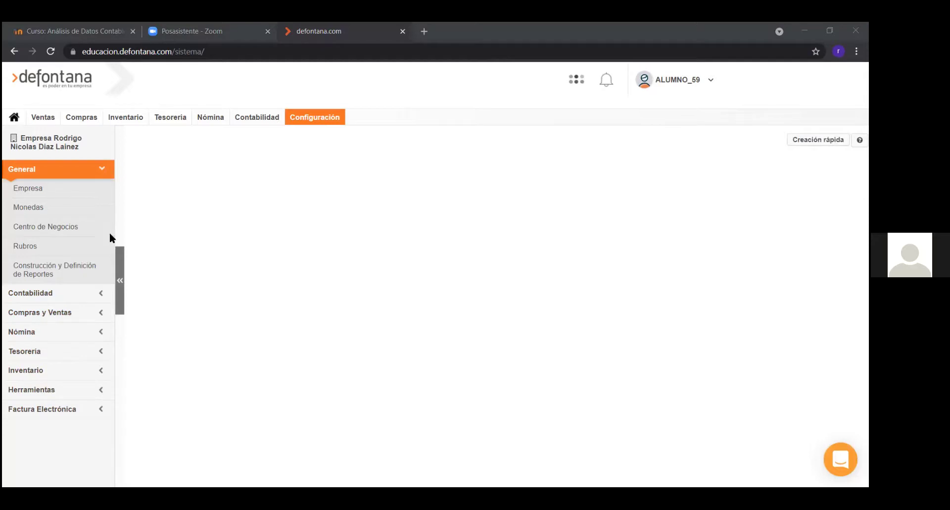
left_click(40, 312)
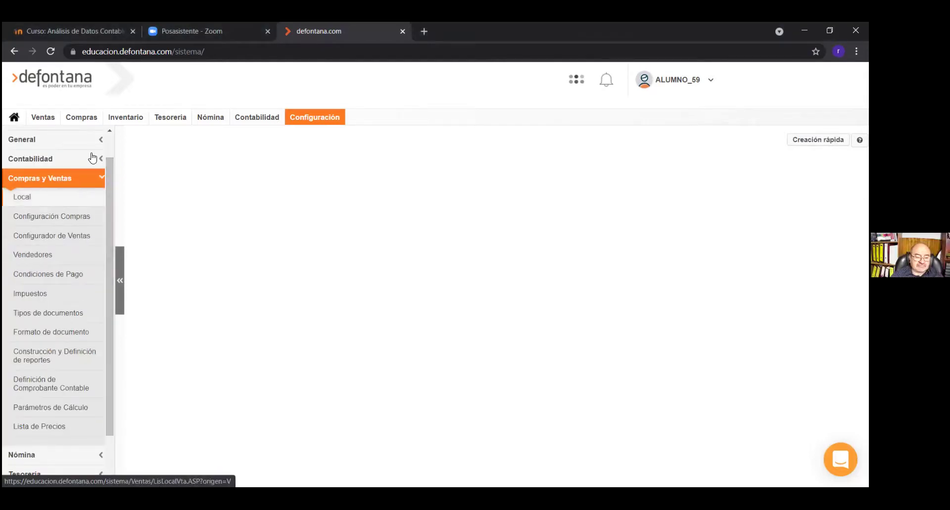
left_click(58, 206)
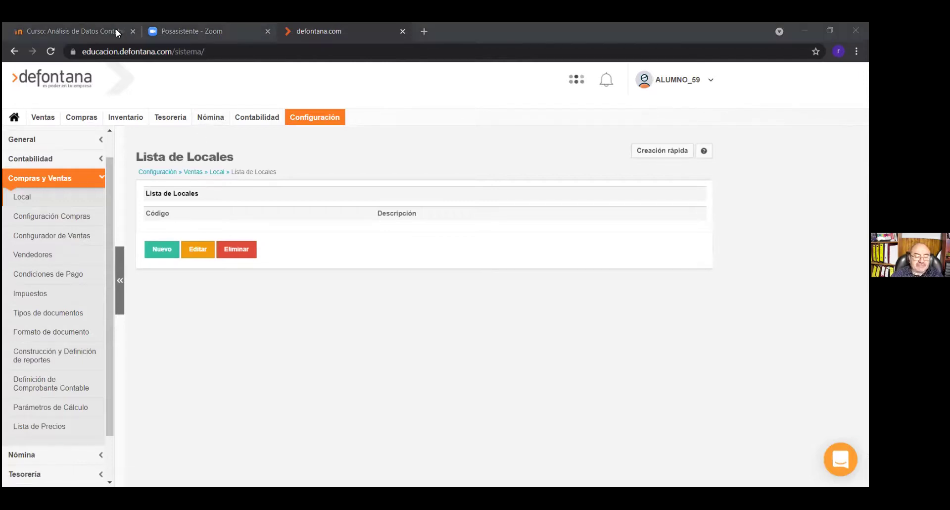
Create a new store with code and description 'local' and business centre VENTAS
left_click(163, 249)
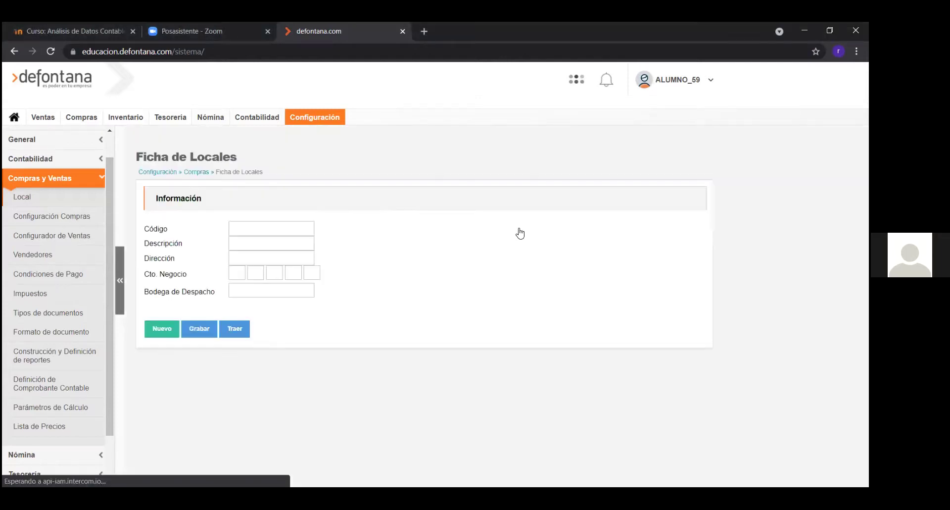
left_click(258, 226)
type("local")
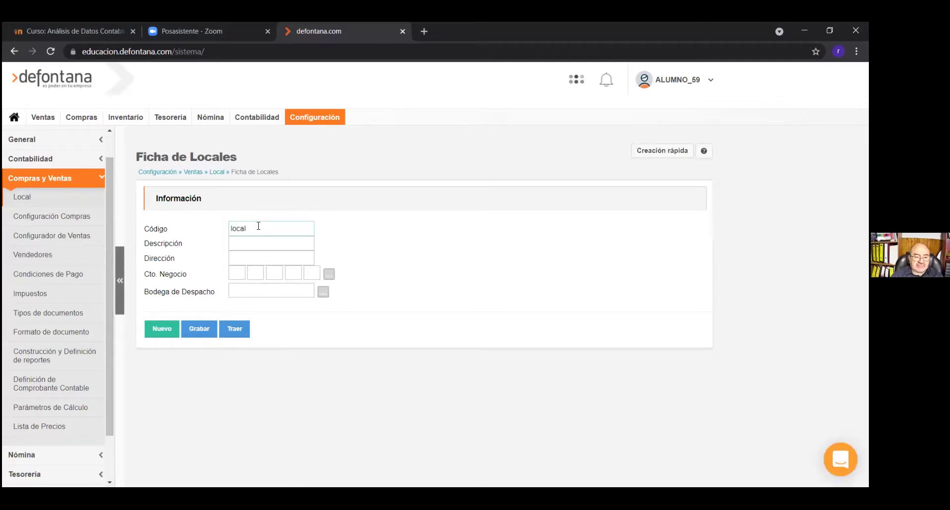
type("llocal")
left_click(240, 272)
left_click(334, 279)
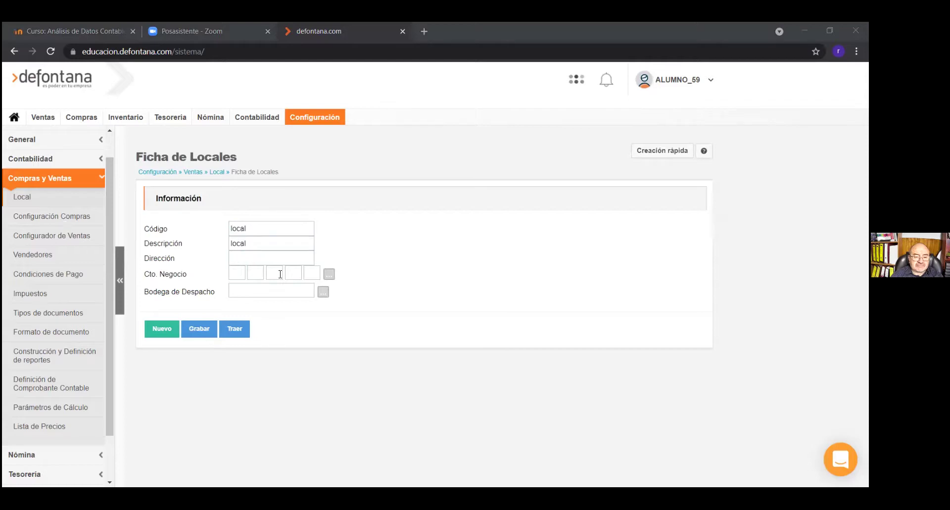
left_click(283, 297)
left_click(198, 338)
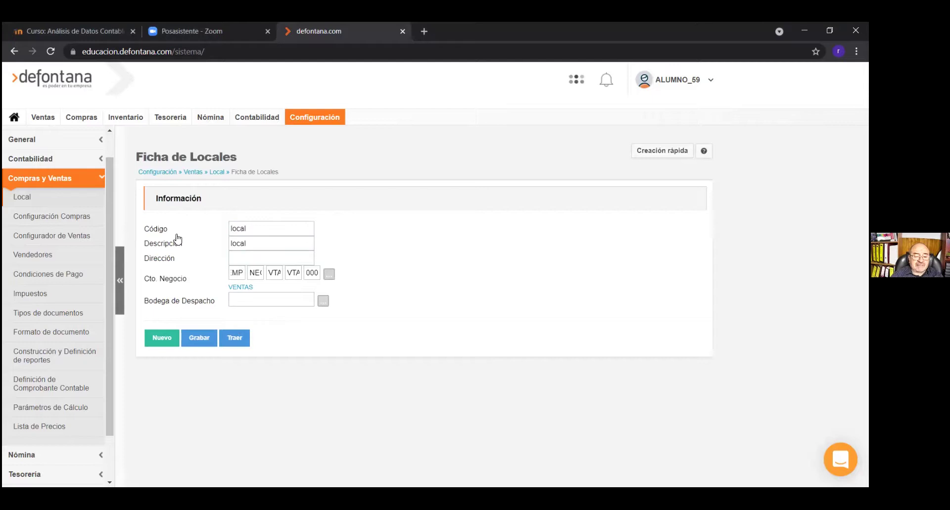
Set BODEGACENTRAL as dispatch warehouse and try saving, which is refused for missing address
left_click(323, 301)
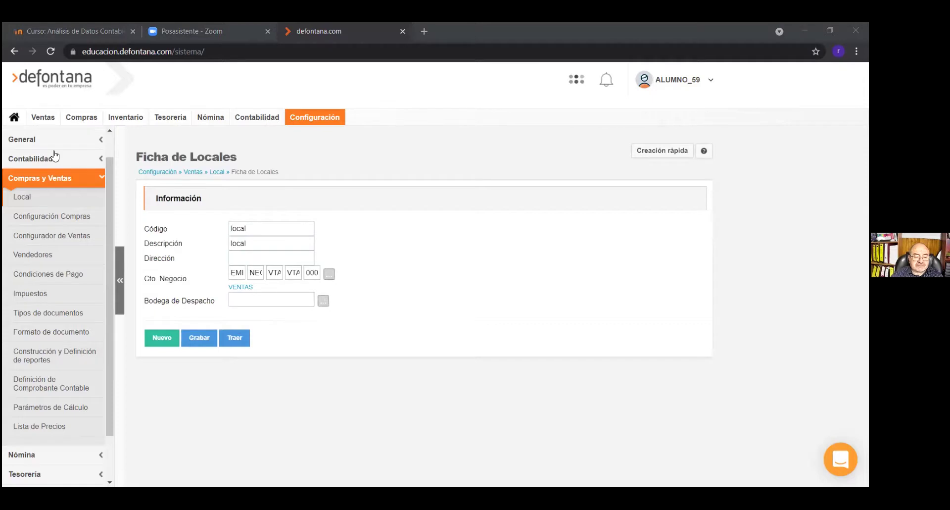
double_click(335, 244)
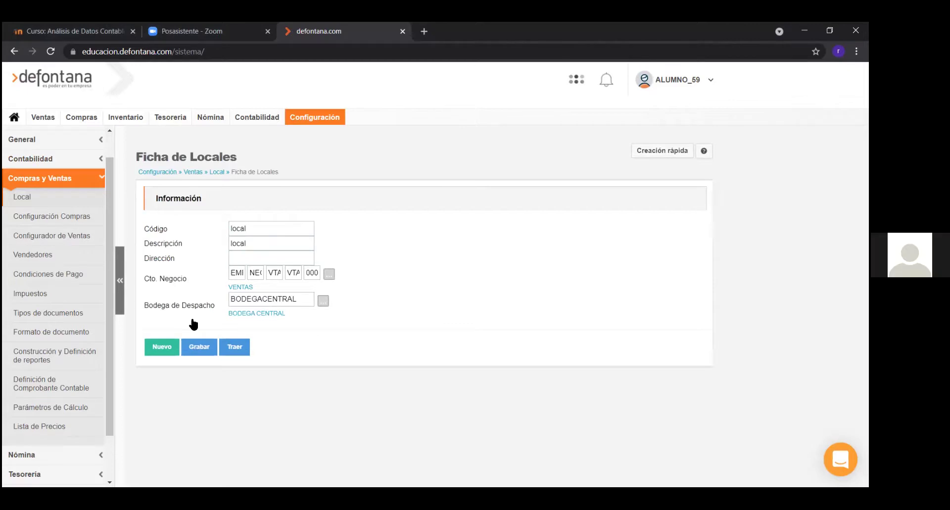
left_click(198, 348)
left_click(525, 115)
left_click(212, 350)
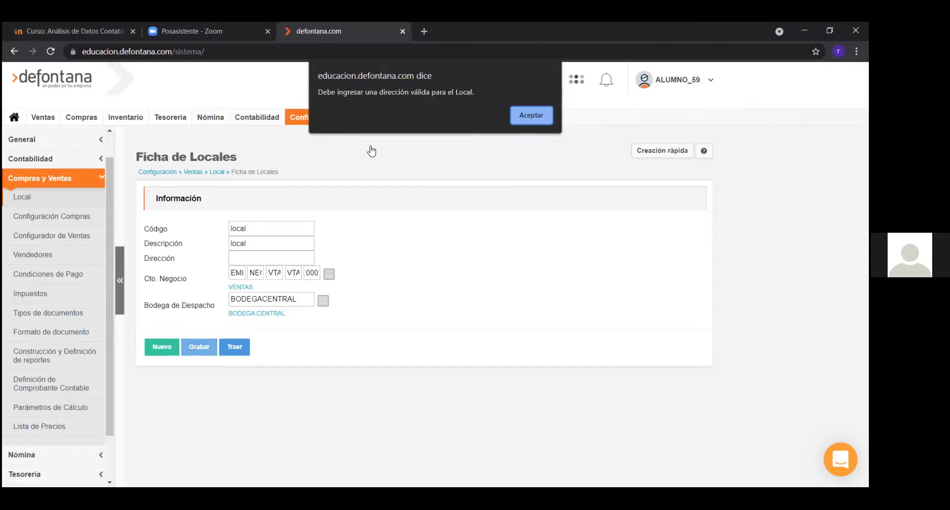
left_click(537, 115)
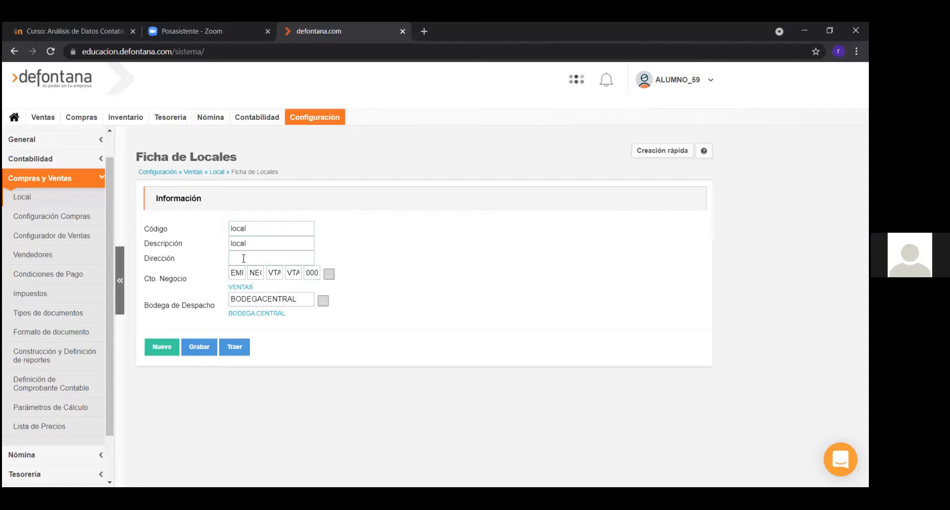
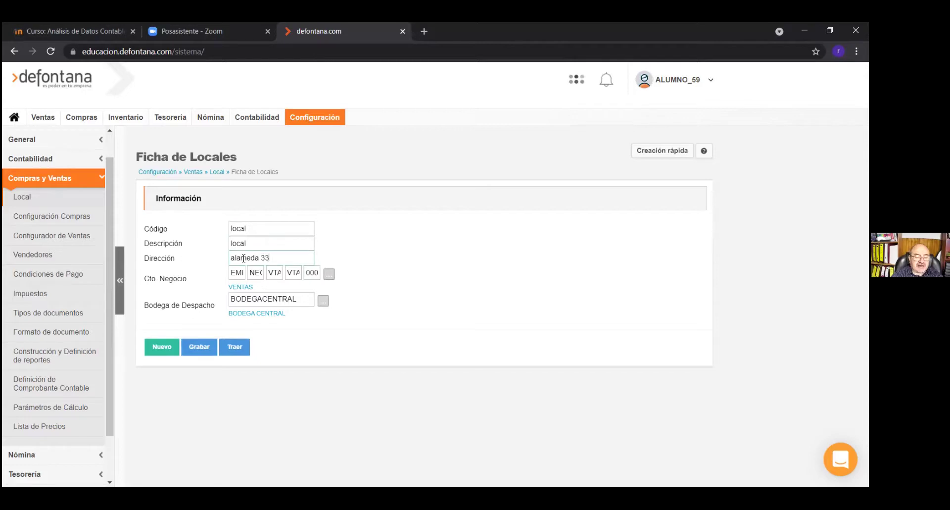
left_click(198, 349)
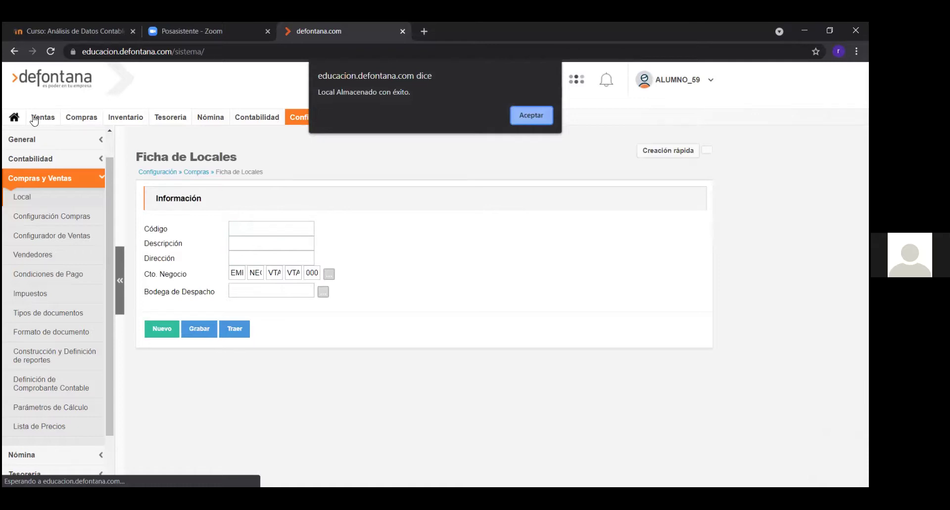
key("Return")
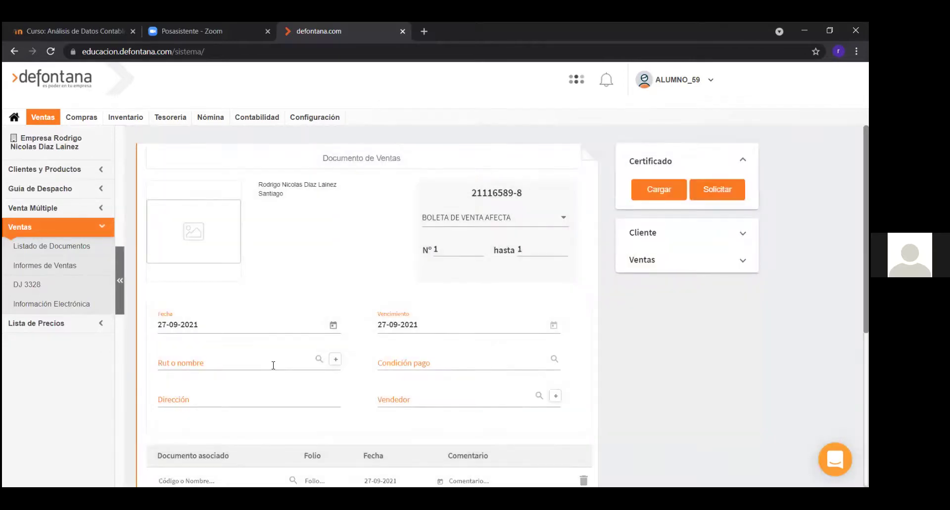
Select the receipt's customer by searching their tax id in Rut o nombre
left_click(274, 365)
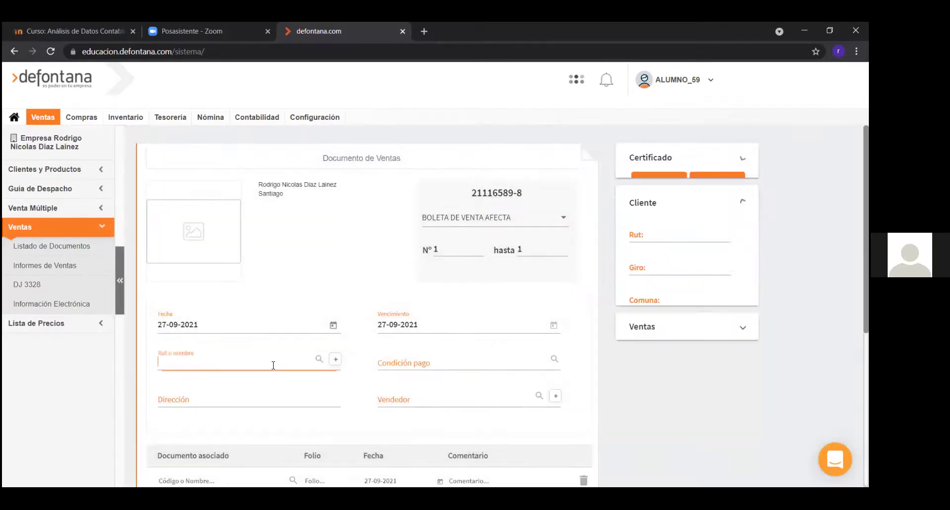
type("21")
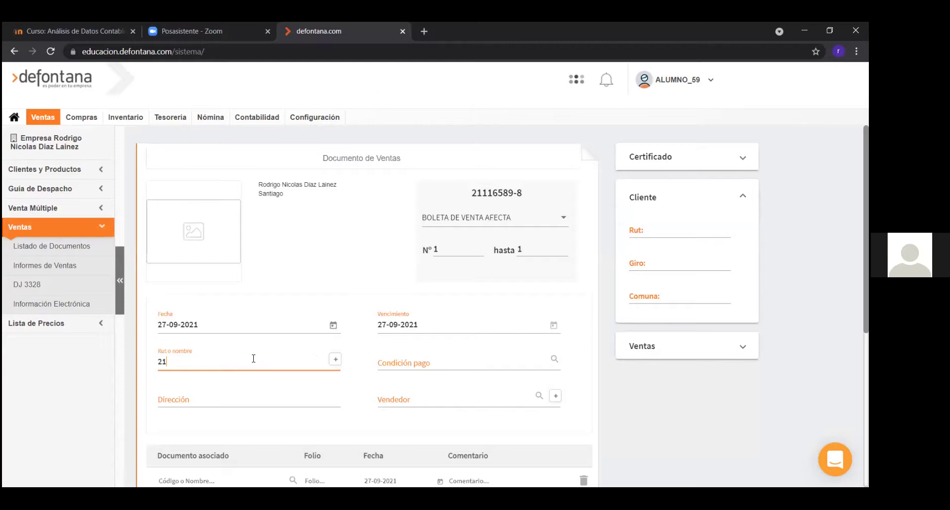
left_click(216, 382)
key("BackSpace")
key("BackSpace")
key("BackSpace")
key("BackSpace")
key("BackSpace")
key("BackSpace")
key("BackSpace")
key("BackSpace")
key("BackSpace")
key("BackSpace")
key("BackSpace")
key("BackSpace")
key("BackSpace")
key("BackSpace")
Set payment terms to CONTADO and the salesperson to VENDEDOR (VENDEDOR)
left_click(440, 365)
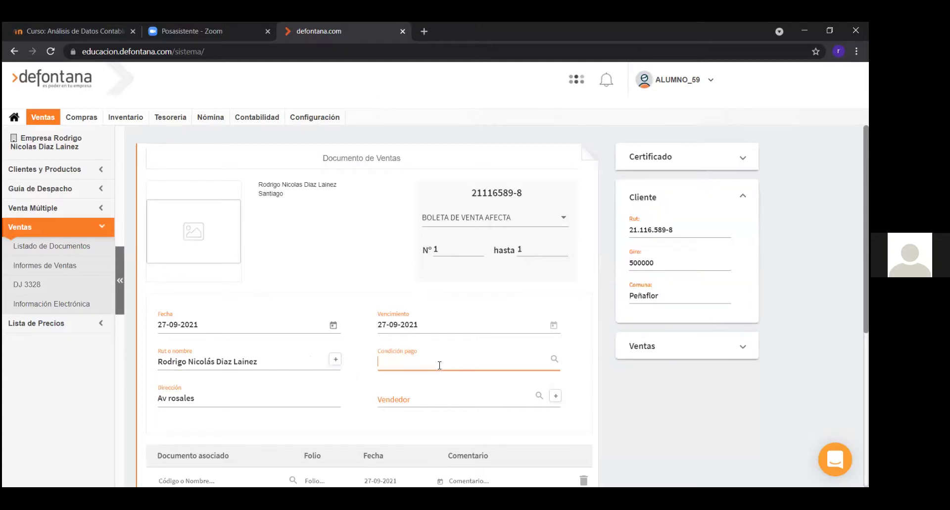
type("contado")
left_click(407, 389)
left_click(406, 400)
type("vende")
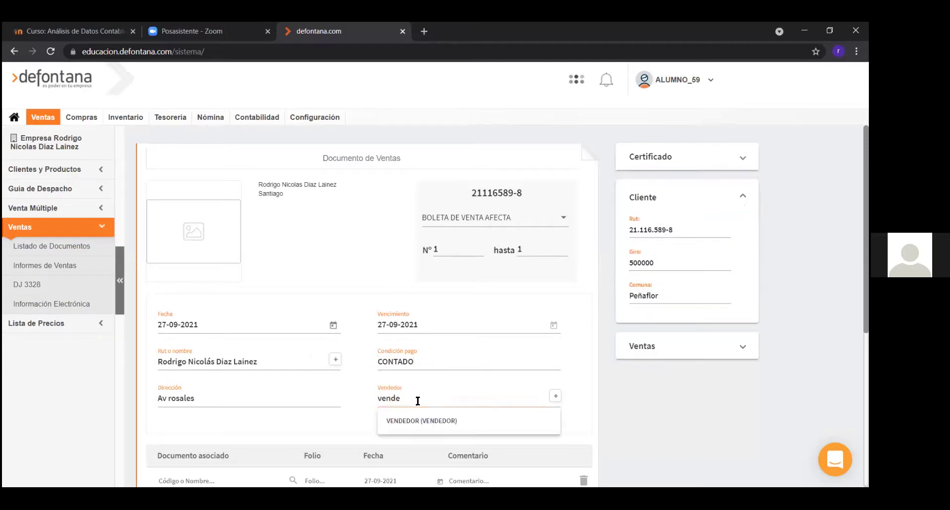
left_click(421, 422)
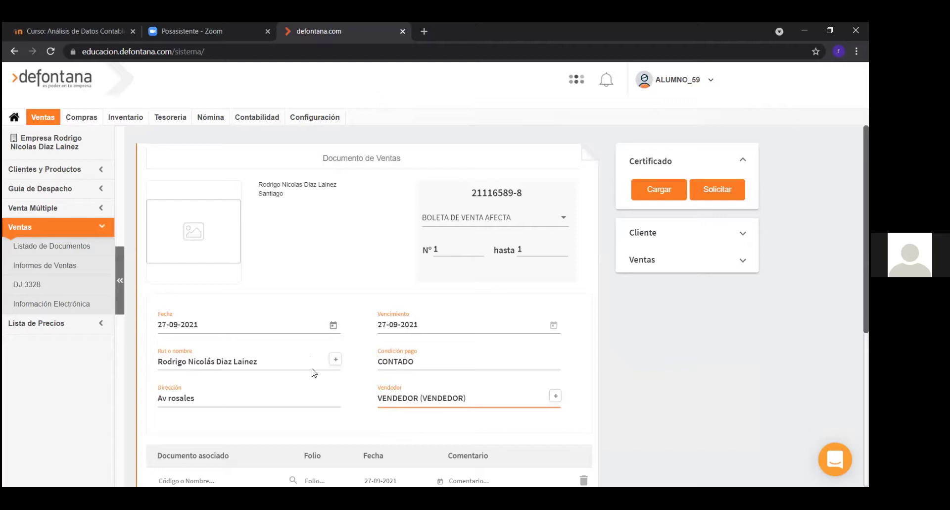
scroll(314, 372, "down", 4)
type("A")
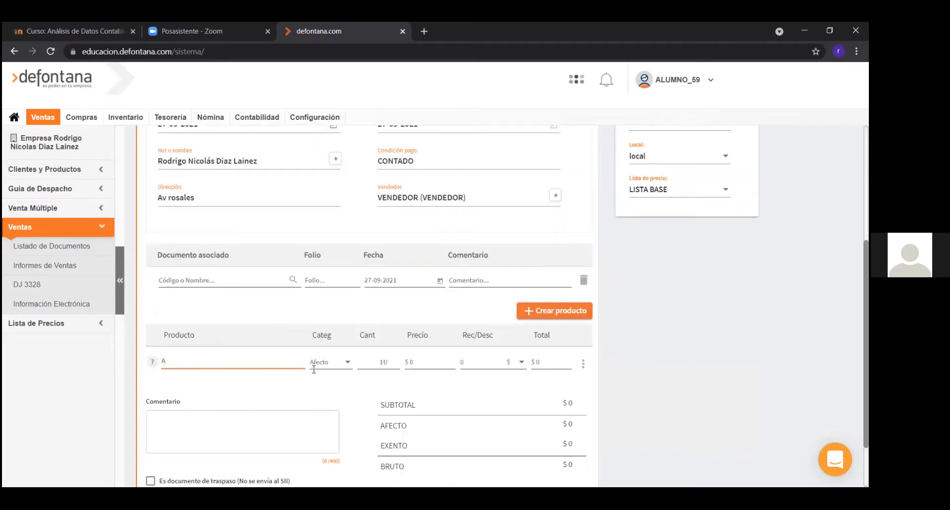
Add 10 units of 'articulo de prueba' at $1000 and invoice the receipt with VENTAS confirmed
left_click(250, 328)
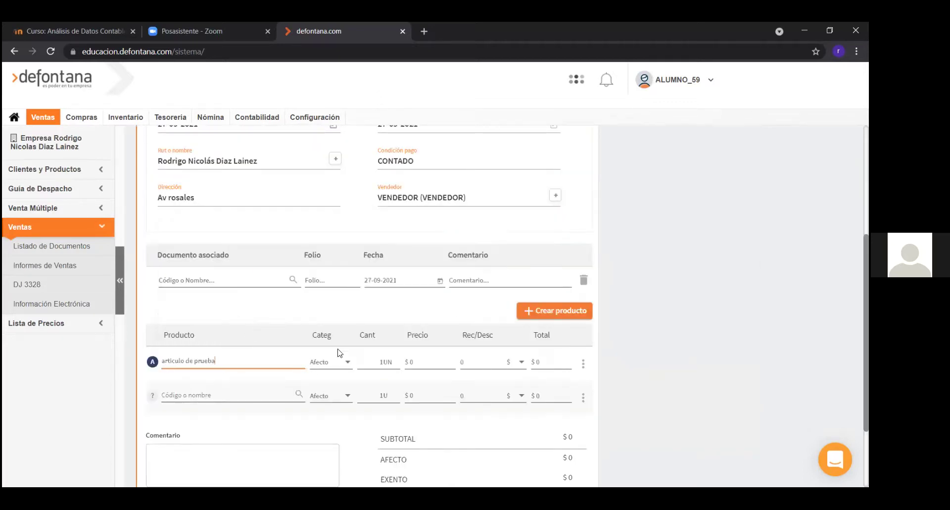
left_click(383, 362)
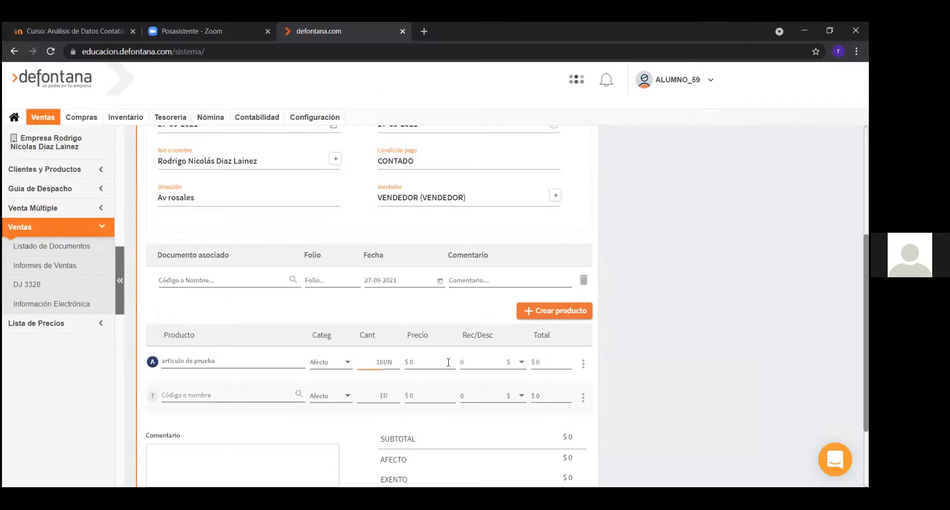
key("BackSpace")
type("1000")
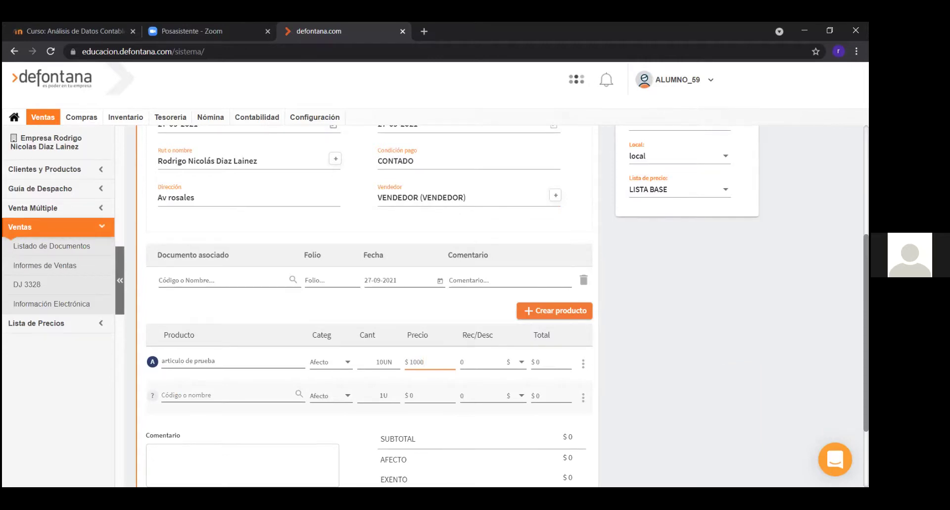
left_click(571, 445)
scroll(572, 445, "down", 2)
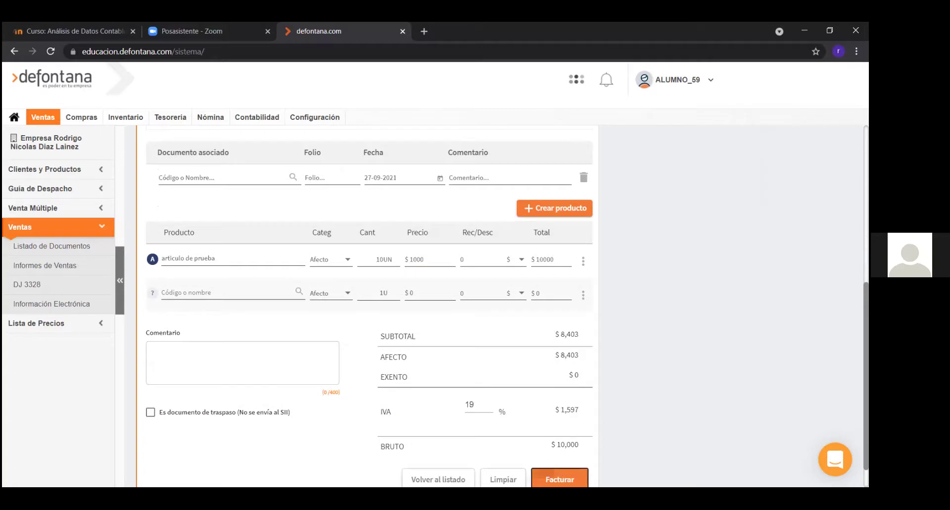
left_click(558, 478)
left_click(624, 412)
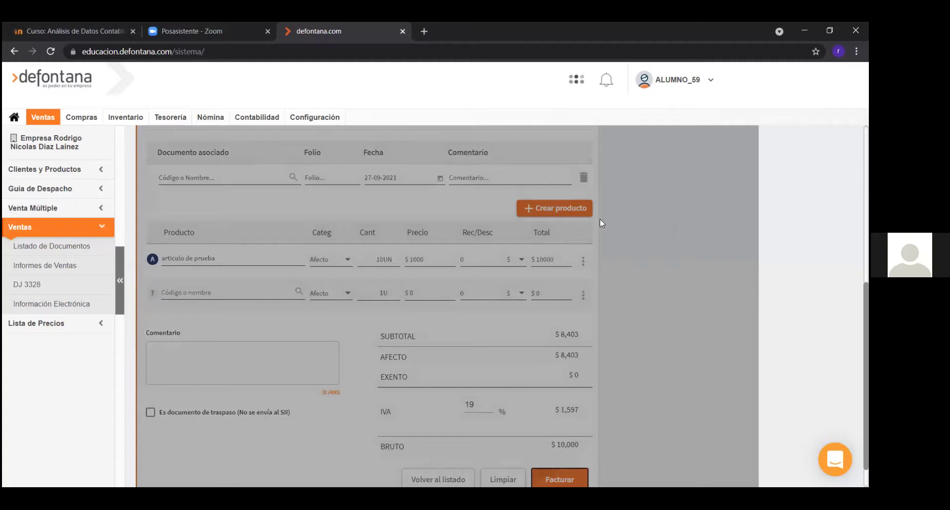
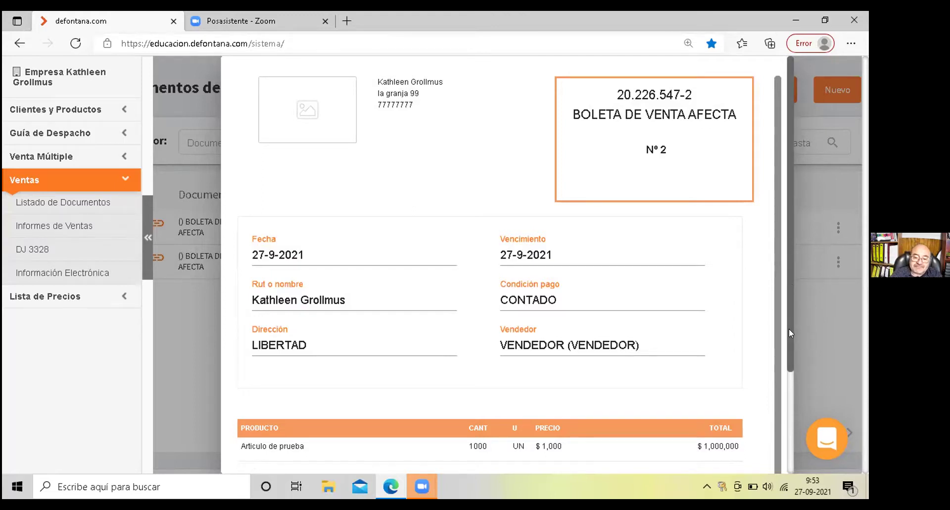
Check the boleta totals (subtotal $840,336, IVA $159,664, bruto $1,000,000) and close the preview
scroll(789, 331, "down", 2)
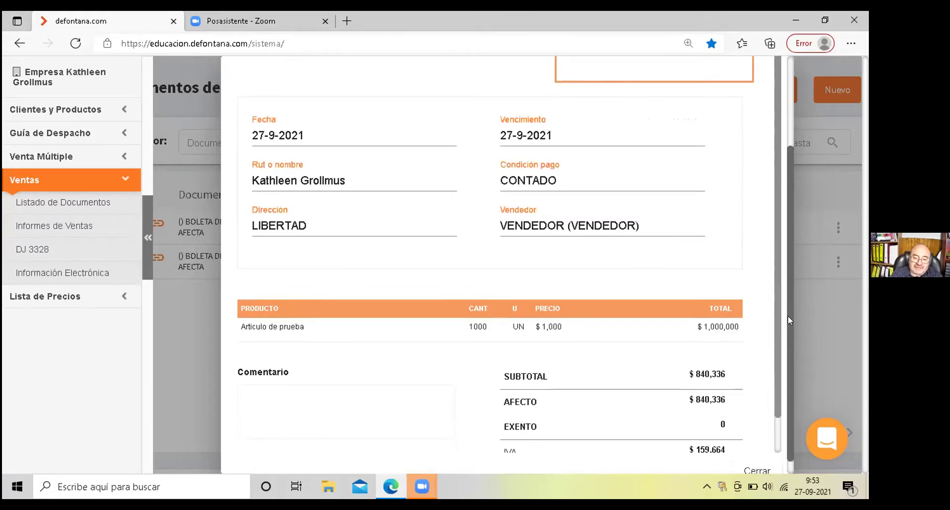
scroll(787, 316, "down", 1)
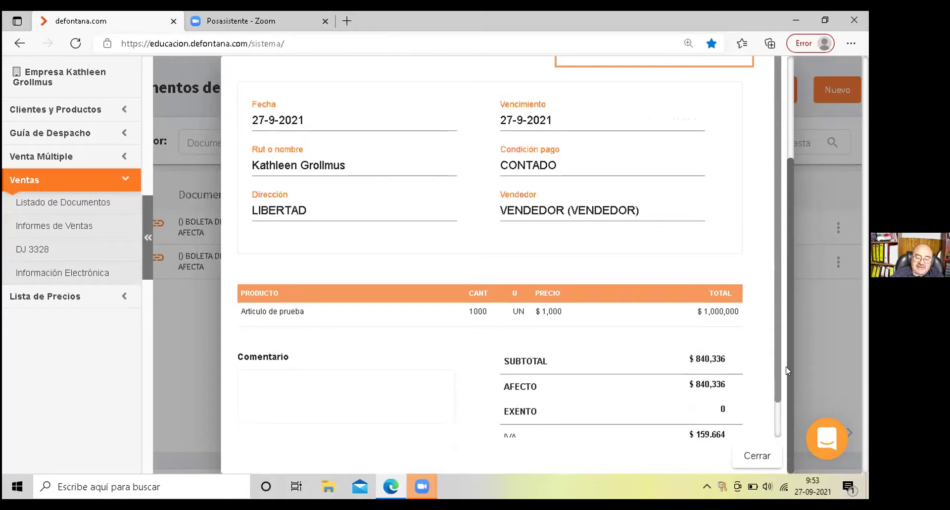
left_click_drag(776, 381, 773, 448)
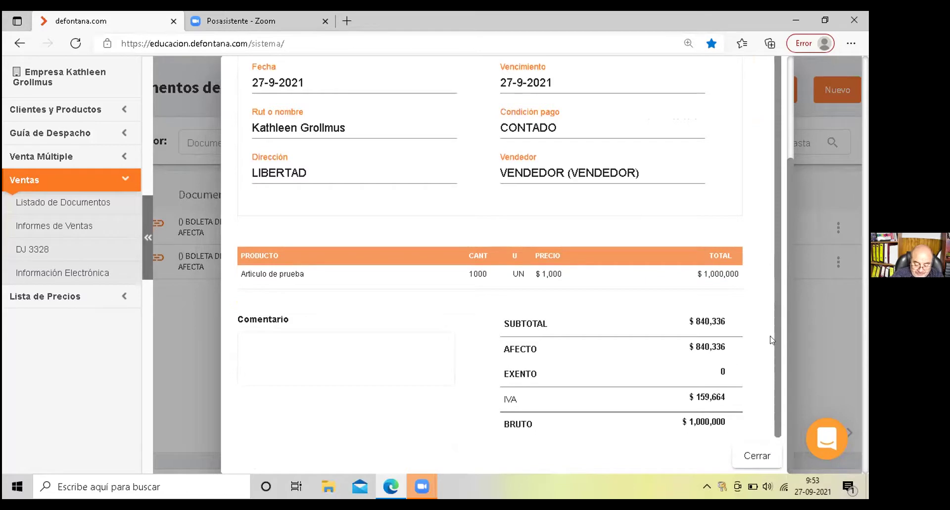
left_click(750, 457)
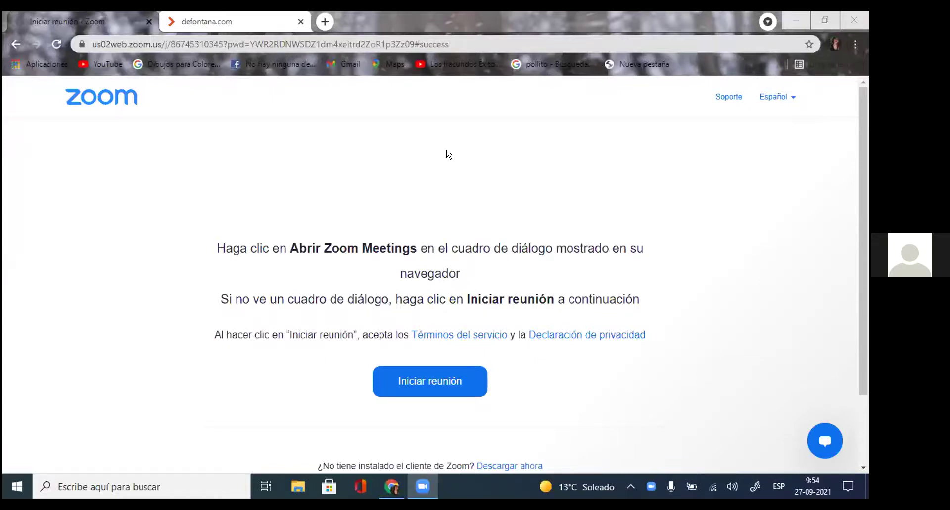
Switch the browser from the Zoom launch page to the defontana.com dashboard tab
left_click(246, 20)
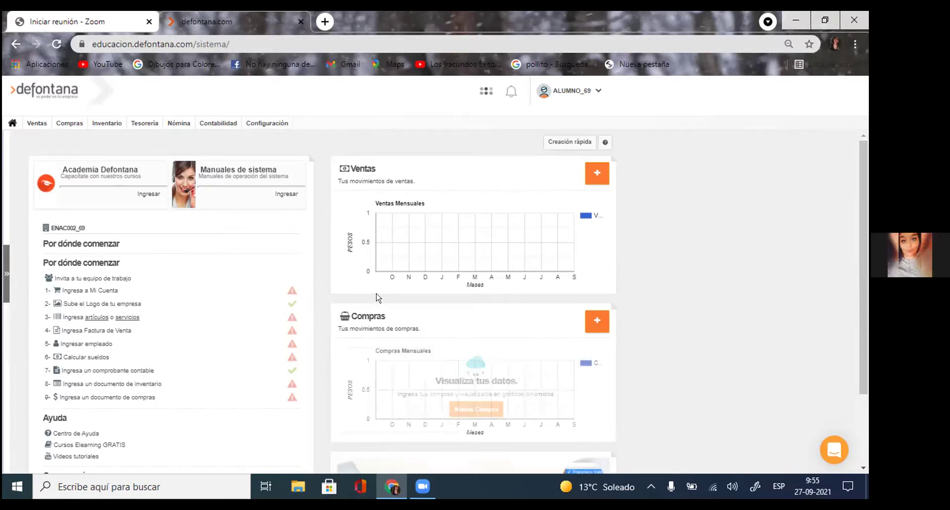
Go home and open Ventas > Clientes y Productos > Clientes to list the four clients
left_click(12, 123)
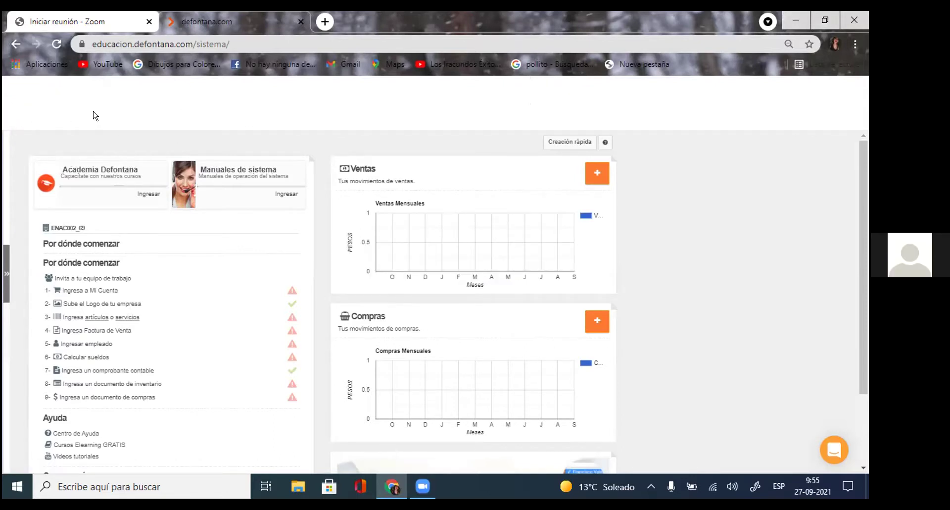
left_click(12, 122)
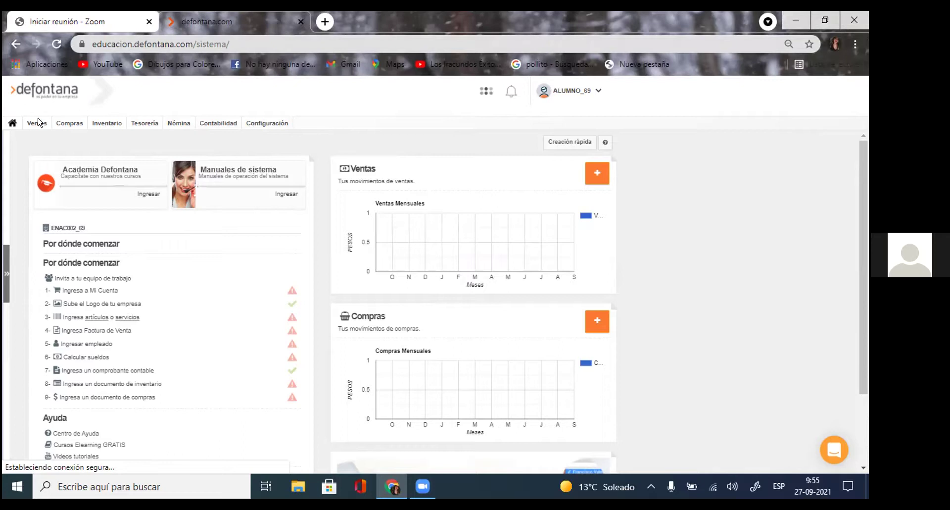
left_click(37, 123)
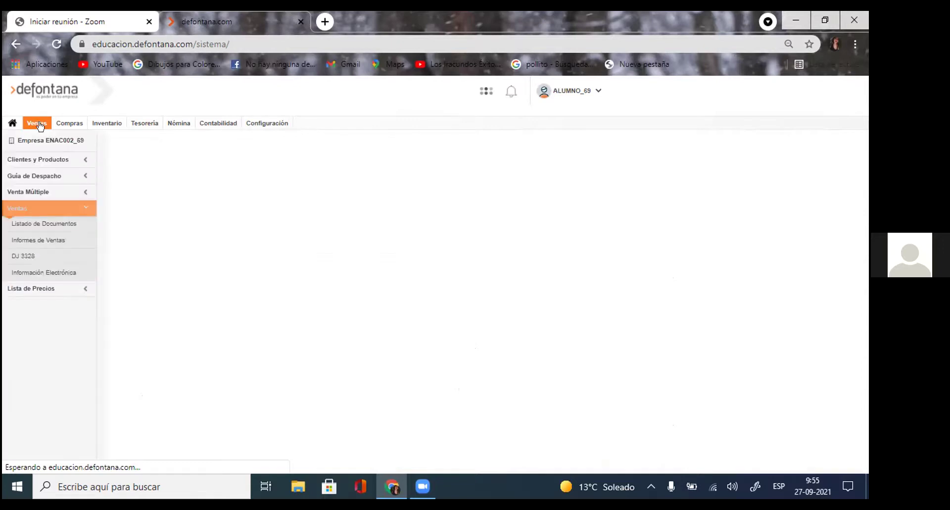
mouse_move(31, 124)
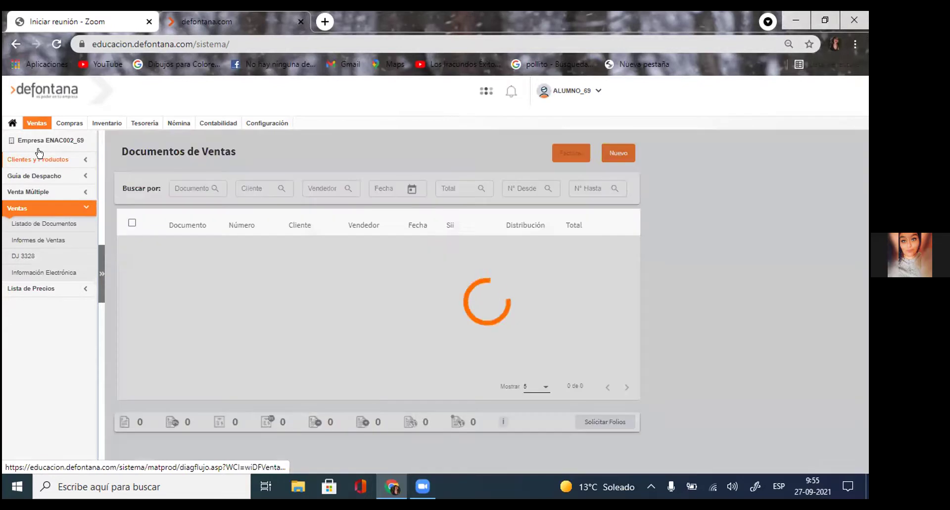
left_click(39, 157)
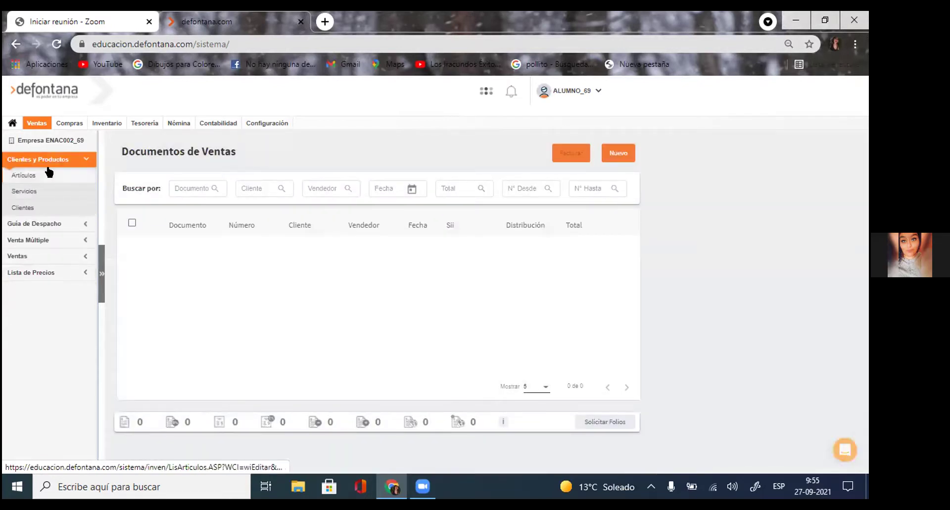
left_click(49, 203)
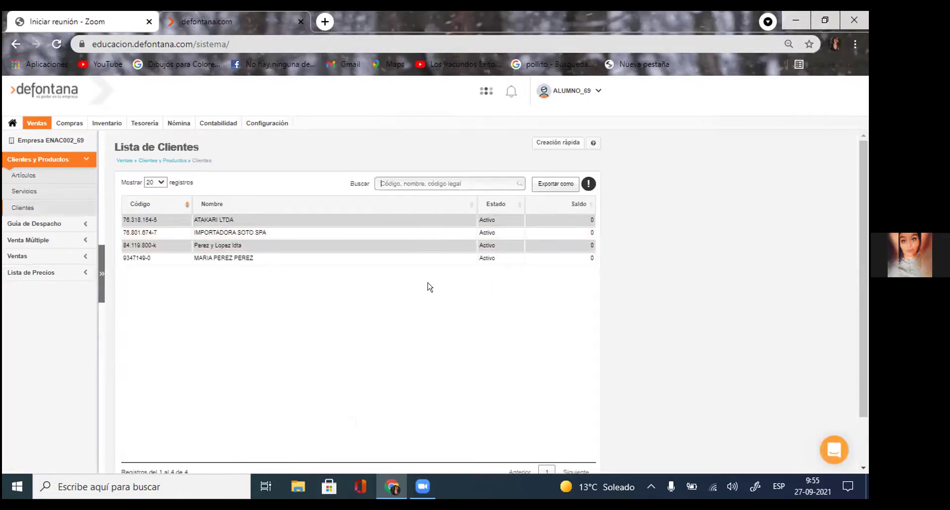
scroll(430, 287, "down", 2)
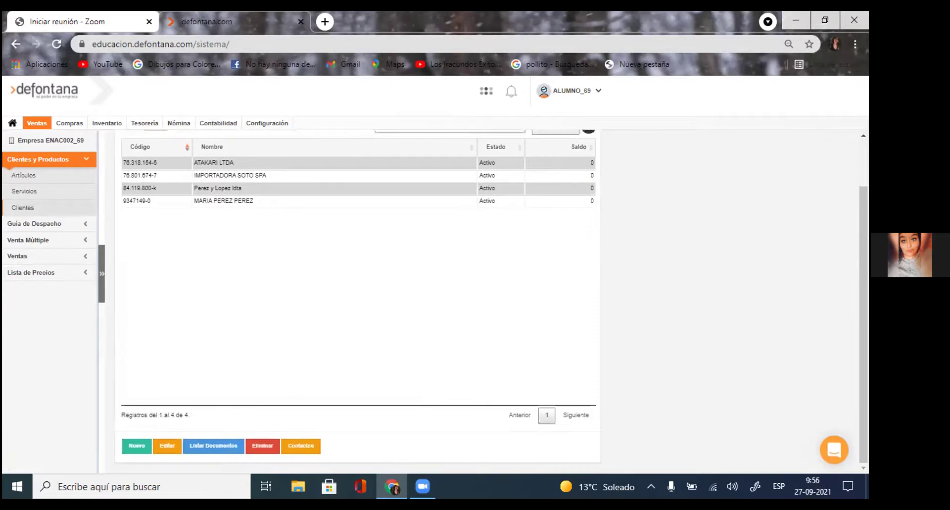
Start a new client and enter its ID code, full name, fantasy name, Giro Almacen and sigla
left_click(122, 448)
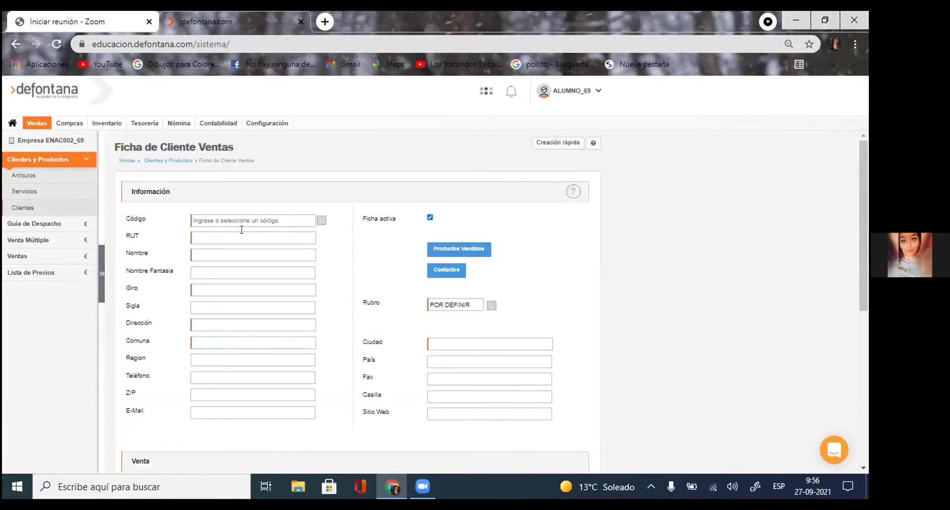
left_click(233, 220)
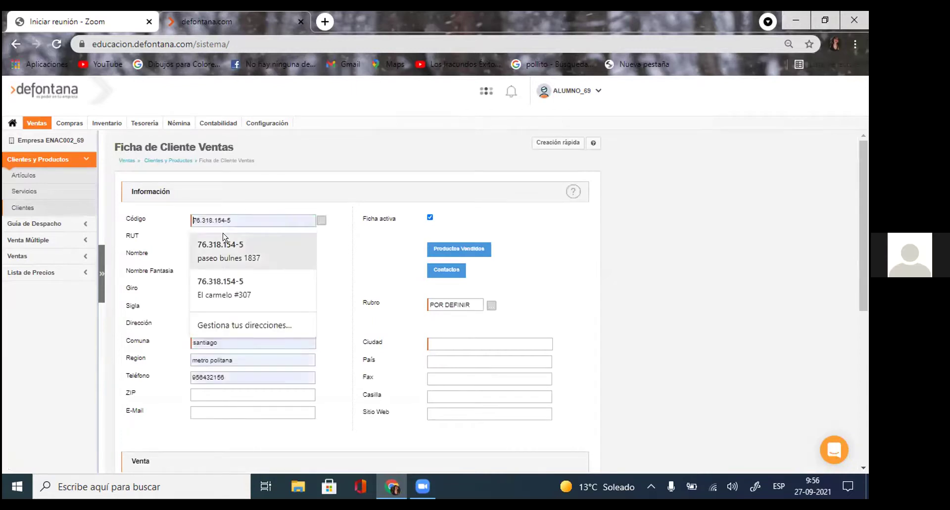
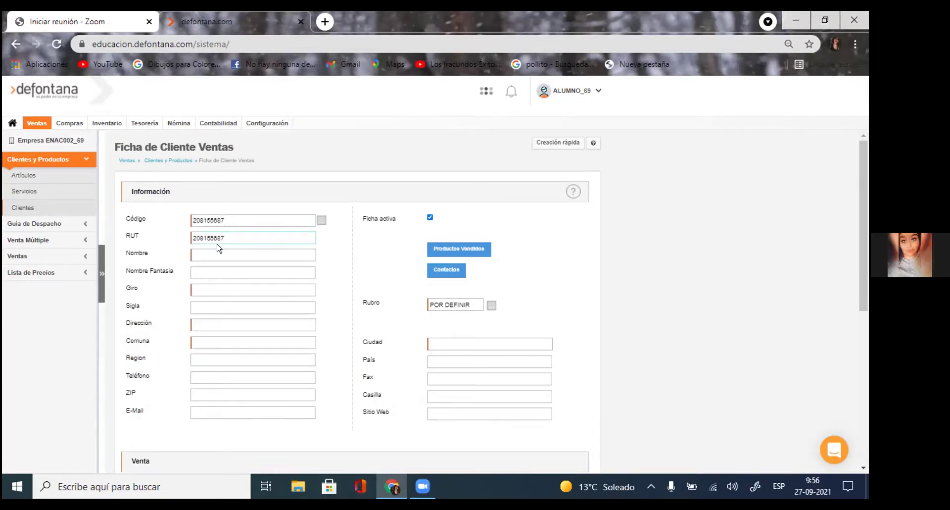
left_click(216, 253)
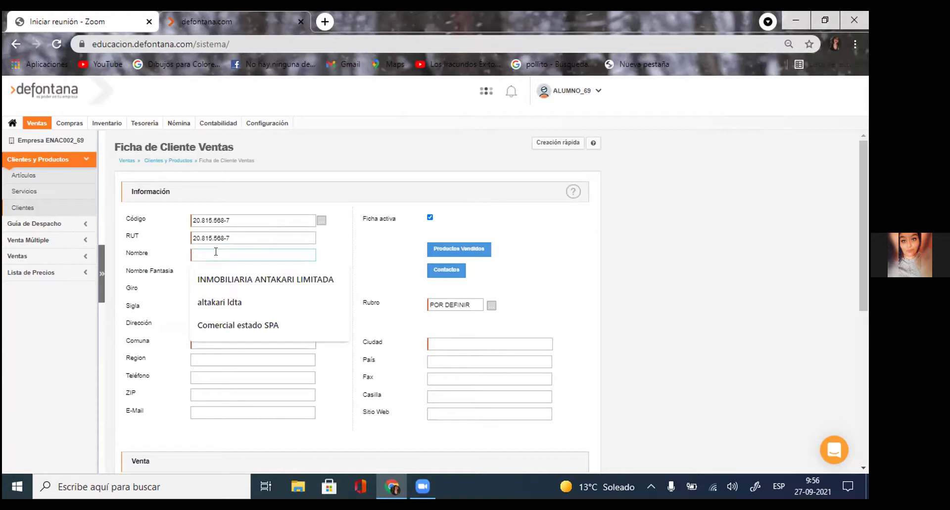
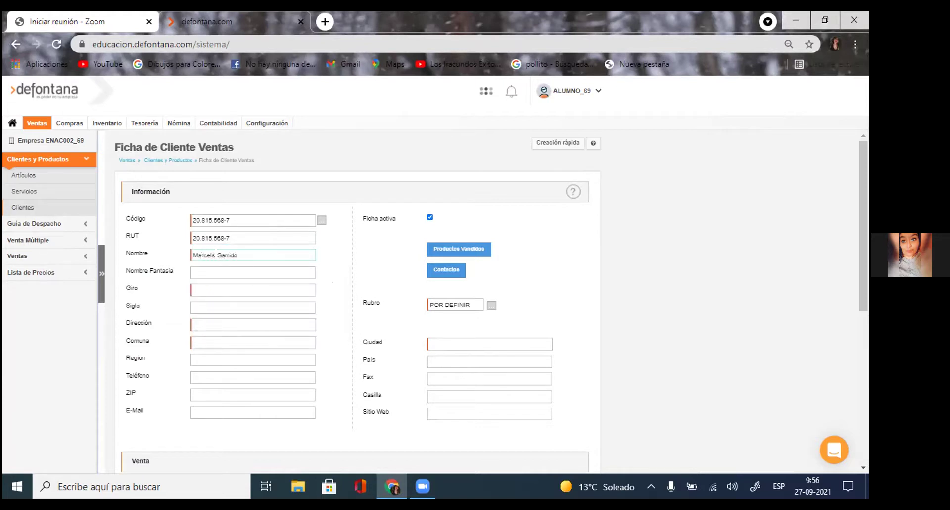
left_click(213, 272)
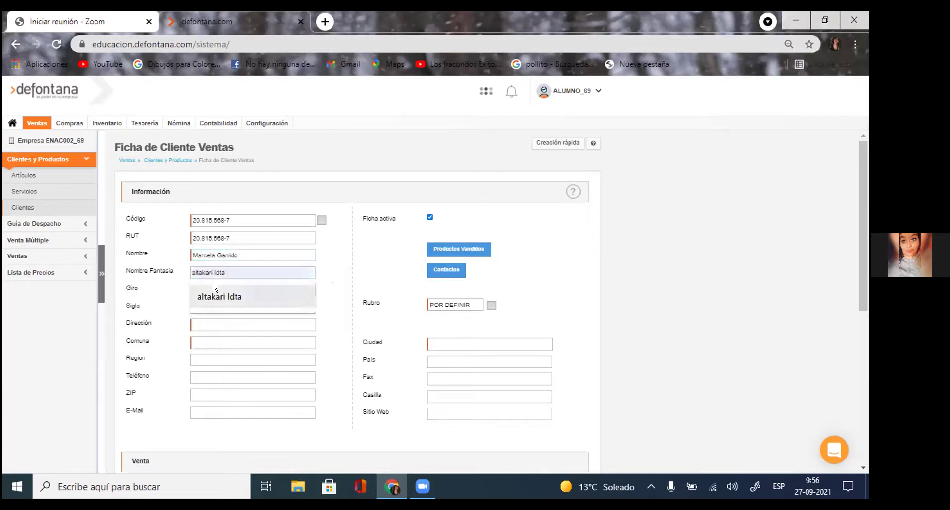
type("Marce")
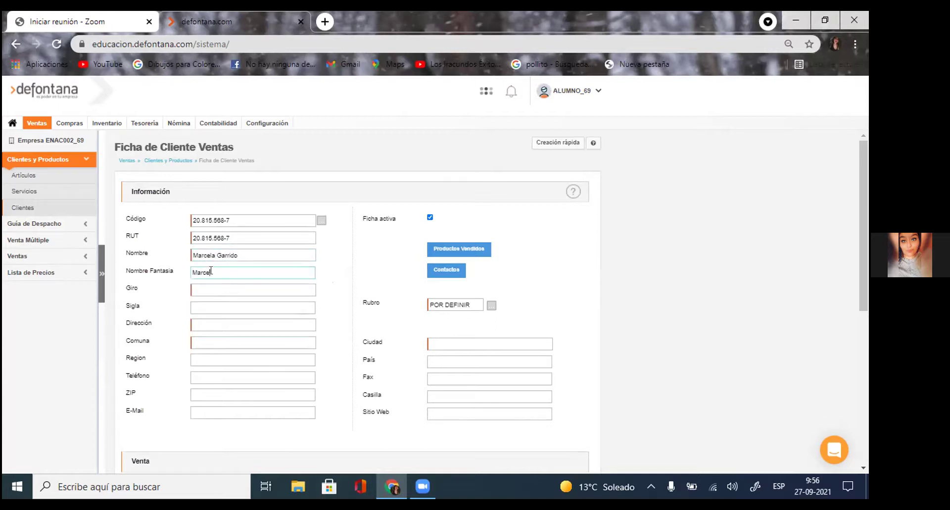
left_click(198, 290)
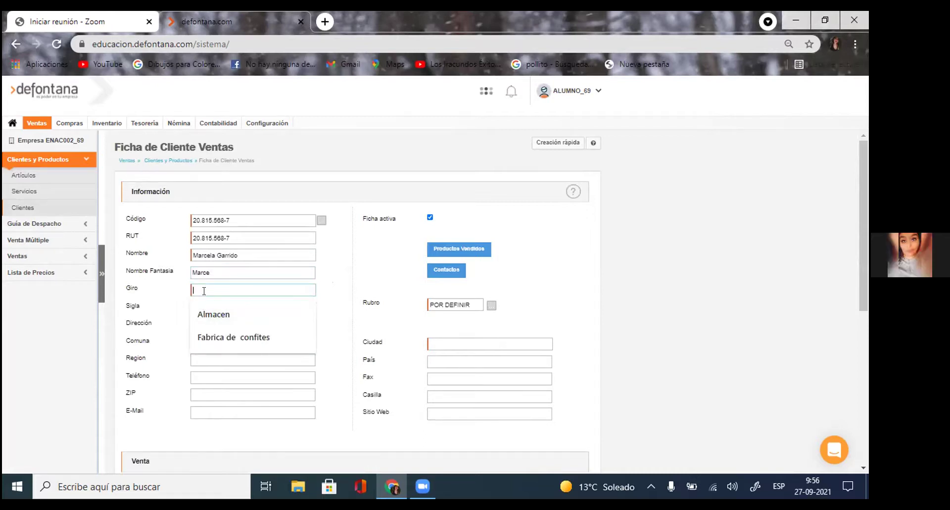
left_click(205, 313)
left_click(206, 306)
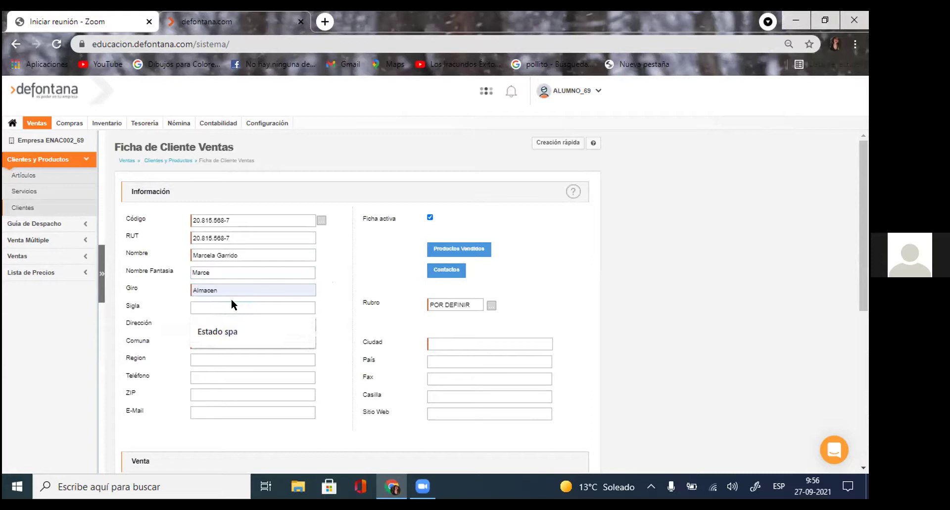
type("A")
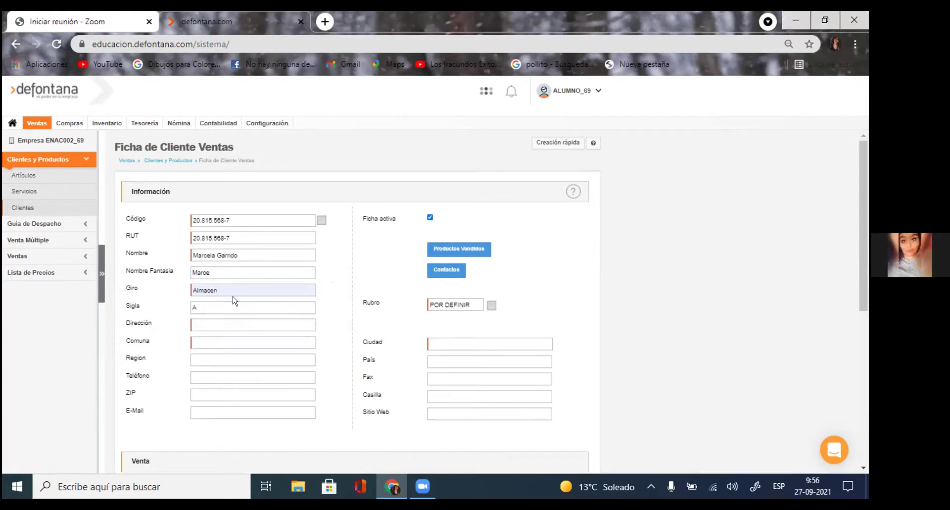
key("BackSpace")
type("MG")
Fill in the client's address and saved phone number, with Ciudad santiago and País Chile
left_click(220, 322)
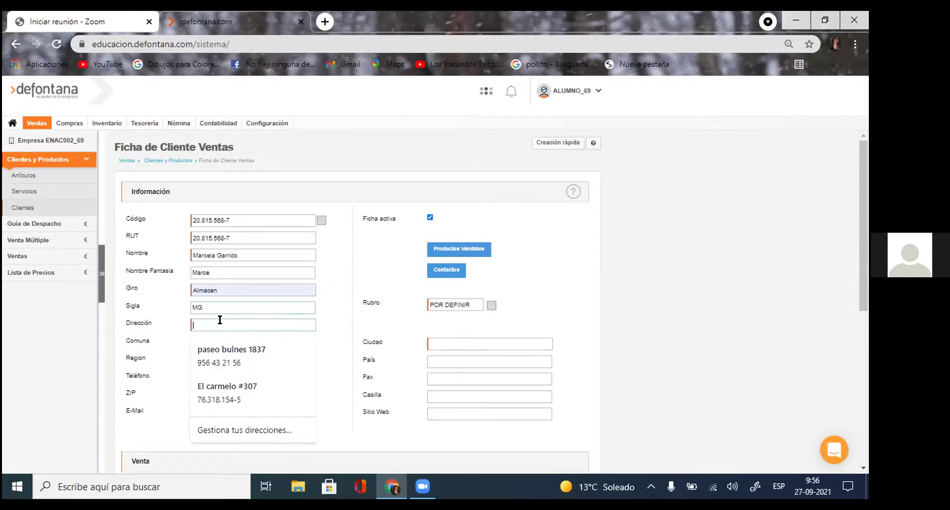
left_click(219, 385)
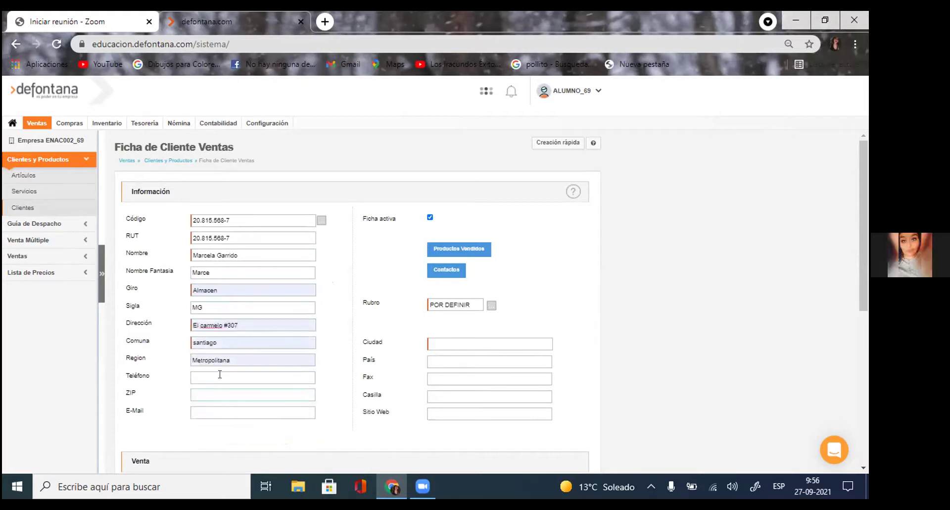
left_click(214, 380)
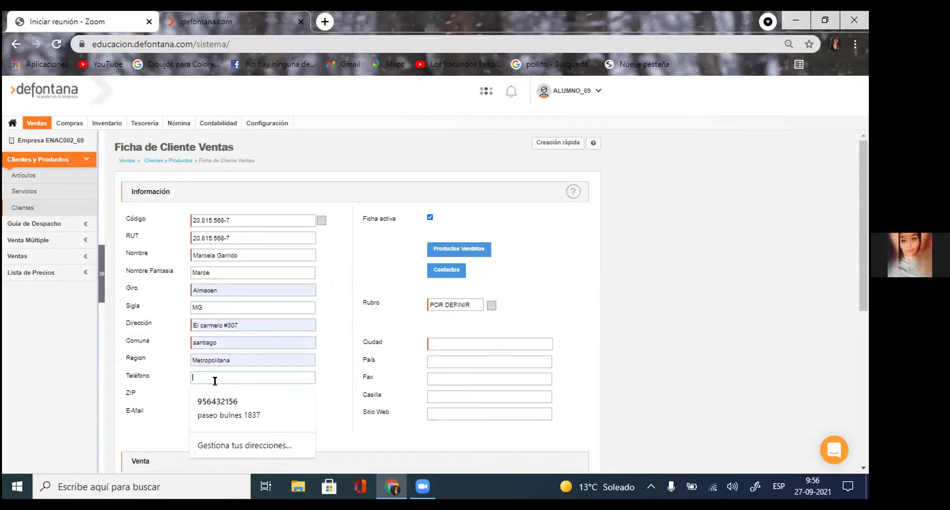
left_click(222, 401)
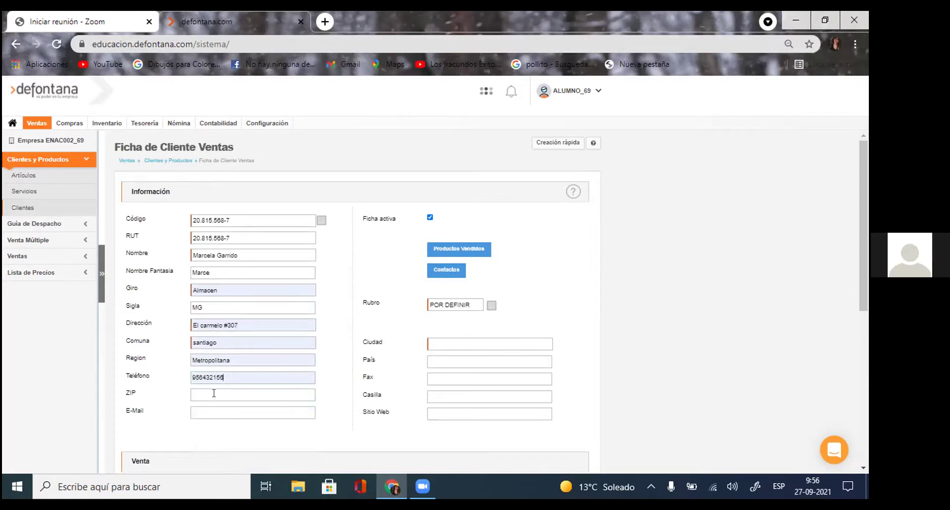
left_click(214, 393)
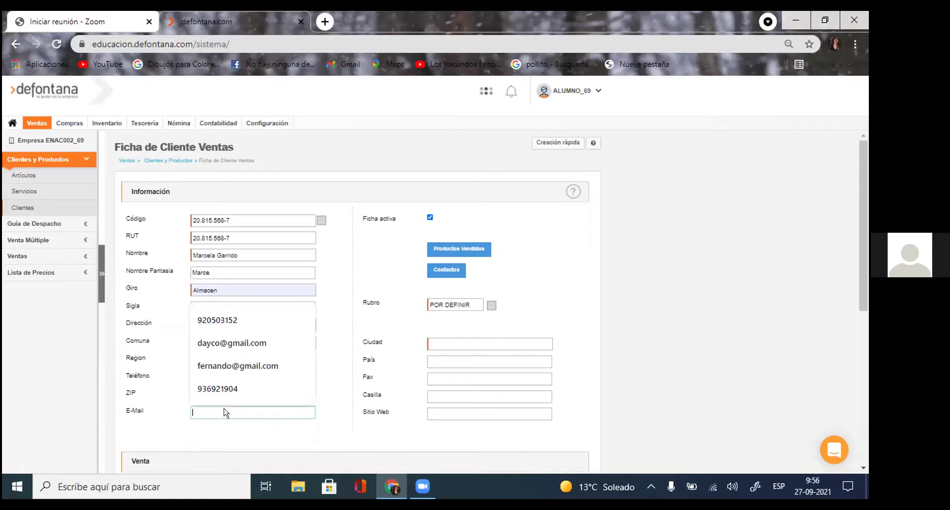
left_click(449, 345)
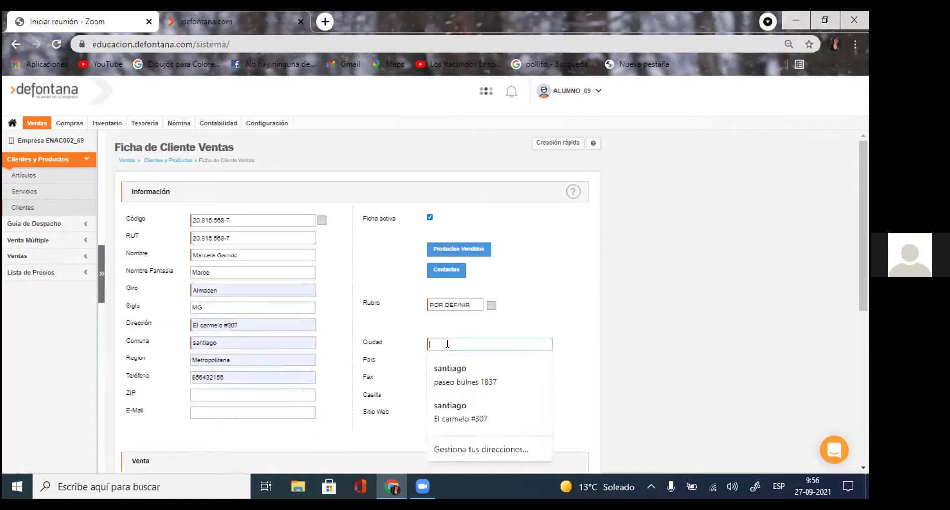
left_click(452, 370)
left_click(447, 356)
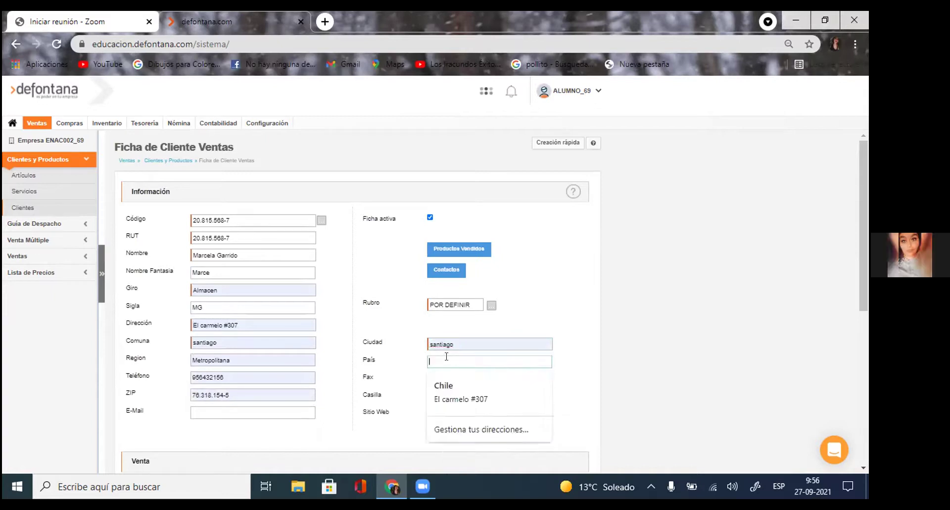
left_click(444, 387)
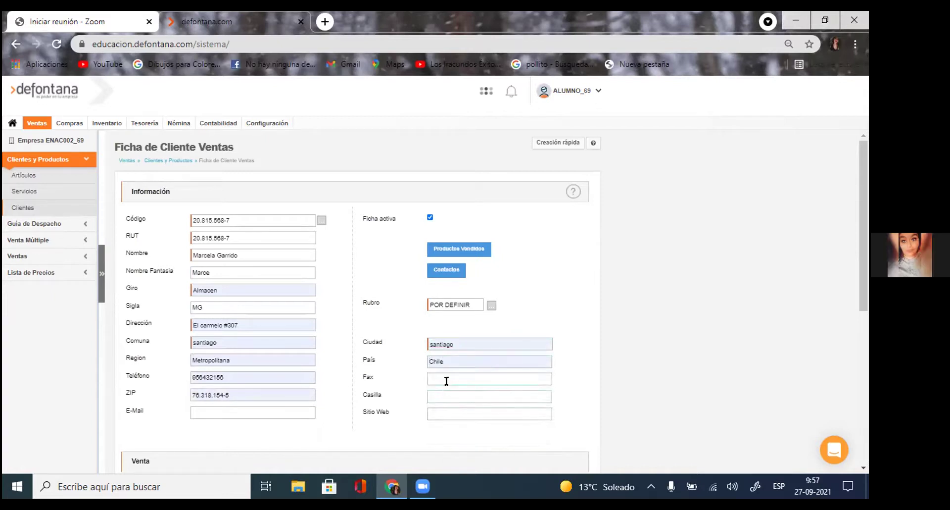
left_click(446, 392)
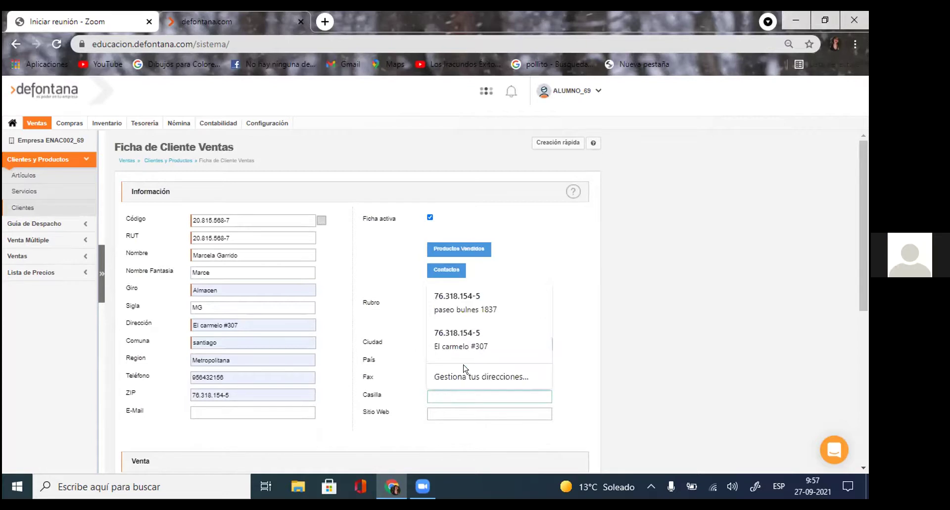
Save the client record and acknowledge the 'Registro grabado con éxito' notice
scroll(470, 346, "down", 3)
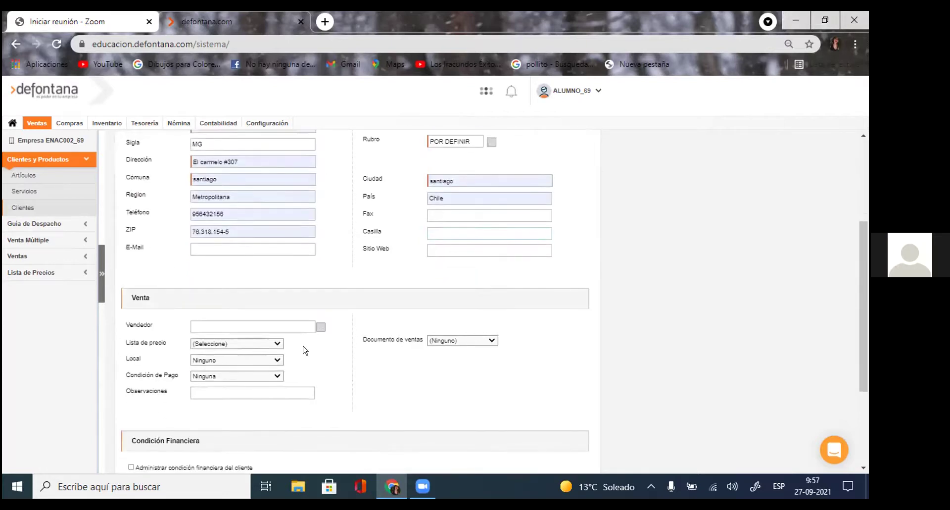
scroll(304, 348, "down", 3)
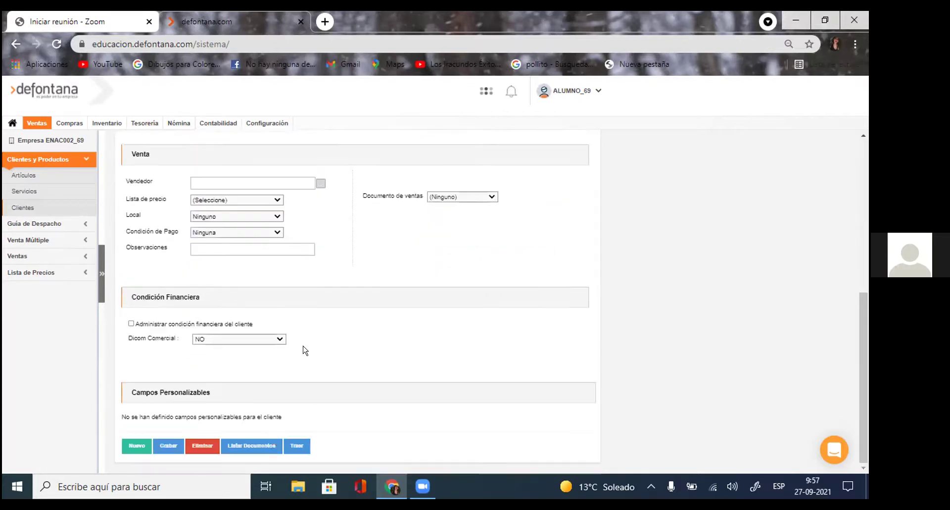
left_click(167, 447)
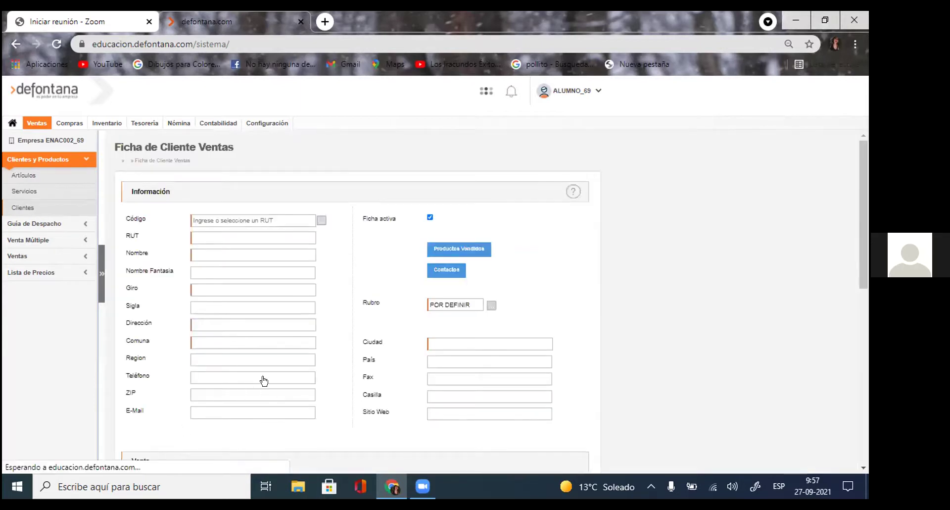
scroll(263, 380, "down", 3)
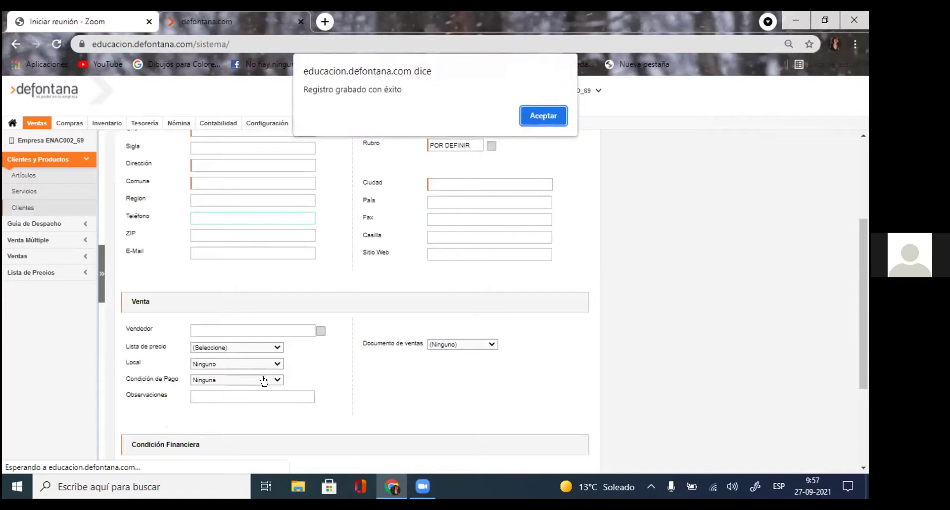
left_click(543, 115)
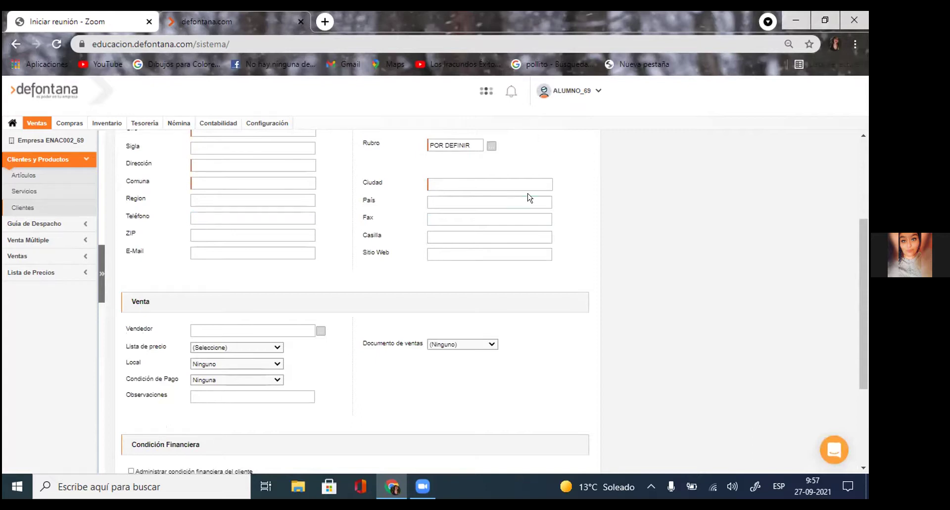
scroll(445, 257, "up", 4)
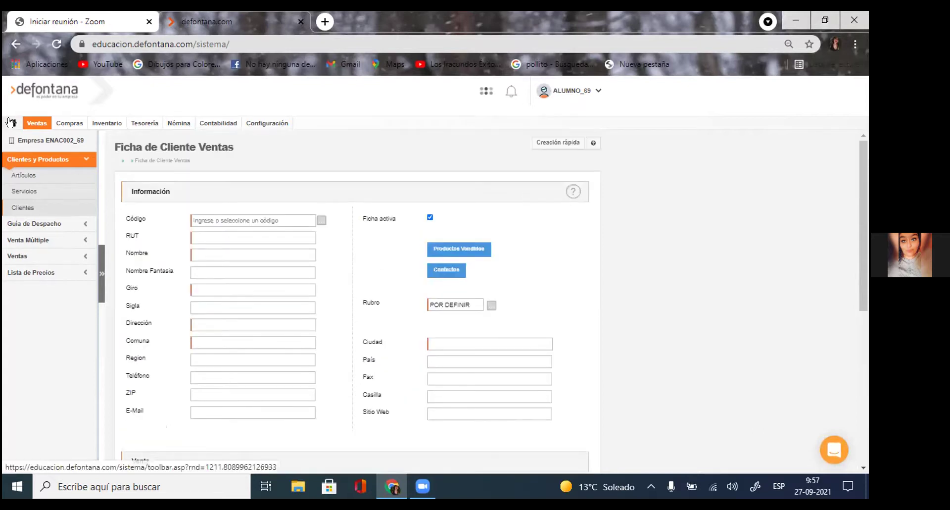
Start a new Local under Configuración > Compras y Ventas, entering its code and description 'local'
left_click(282, 125)
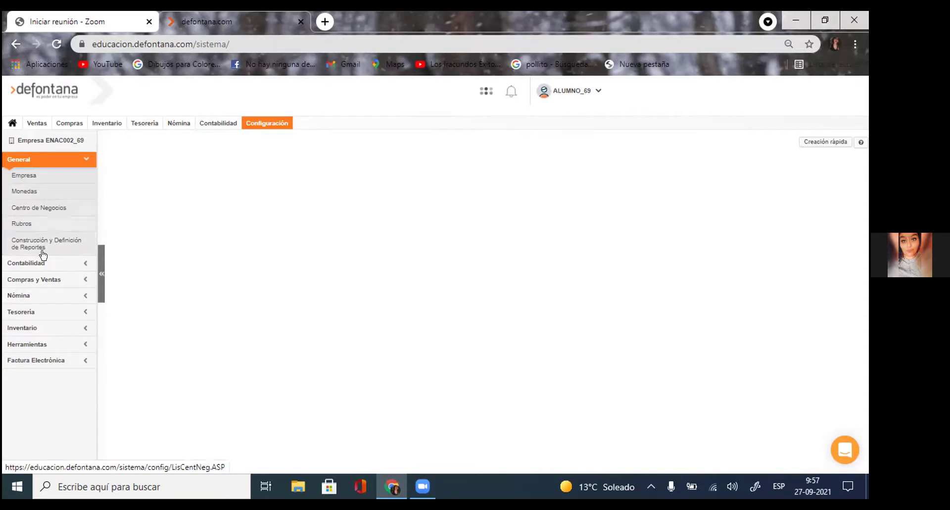
left_click(35, 280)
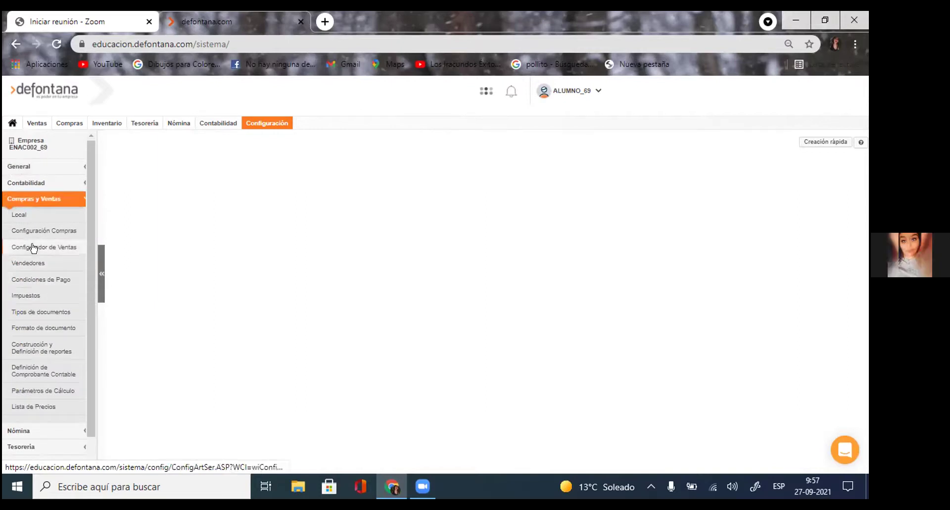
left_click(29, 216)
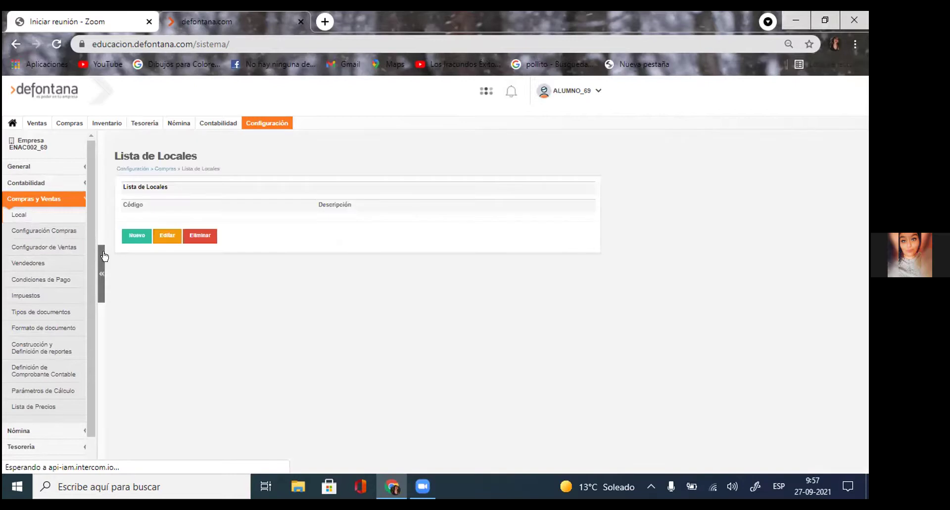
left_click(130, 237)
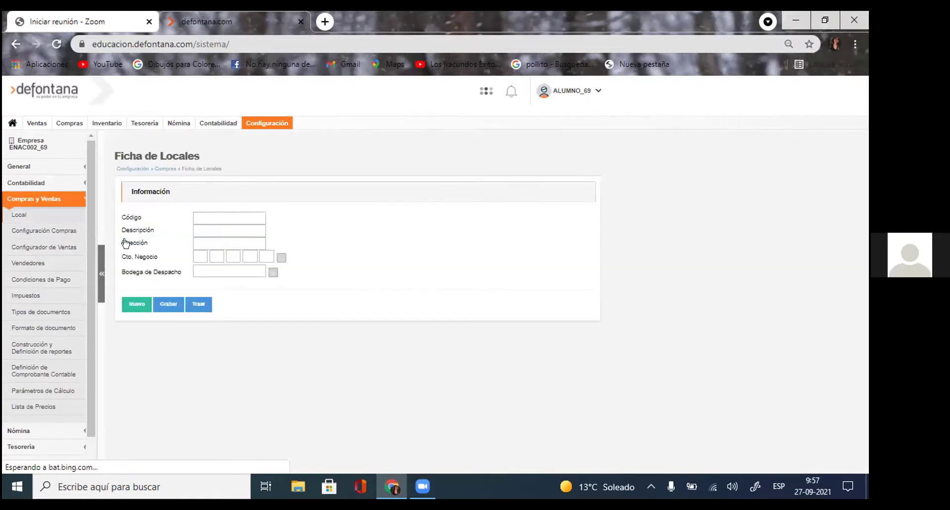
left_click(211, 220)
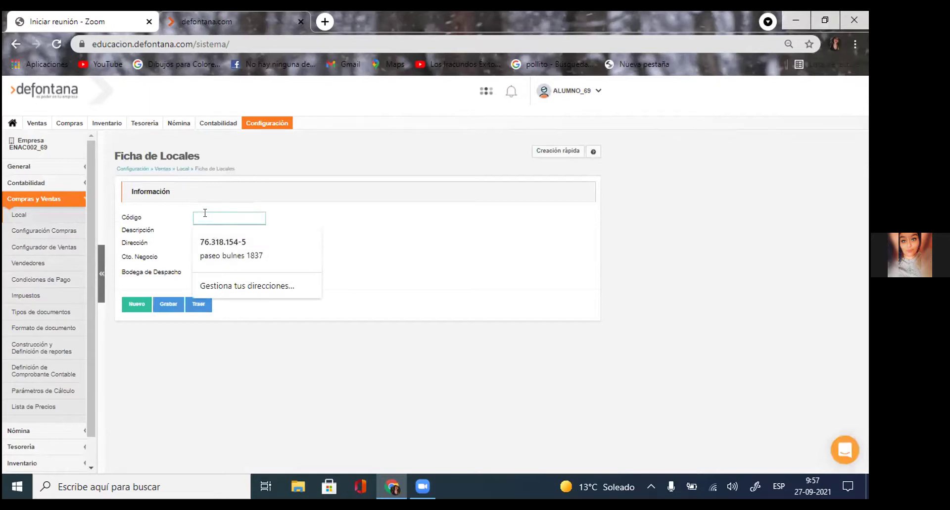
left_click(222, 250)
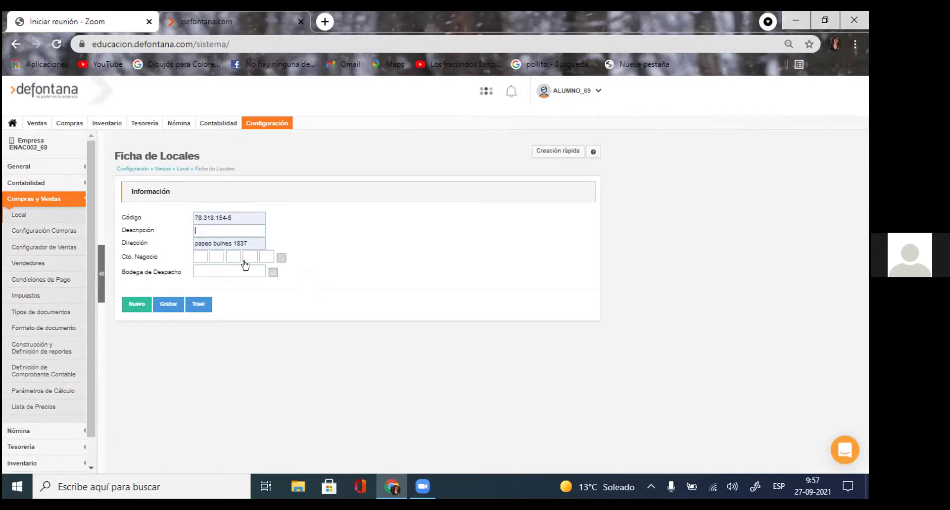
left_click(224, 216)
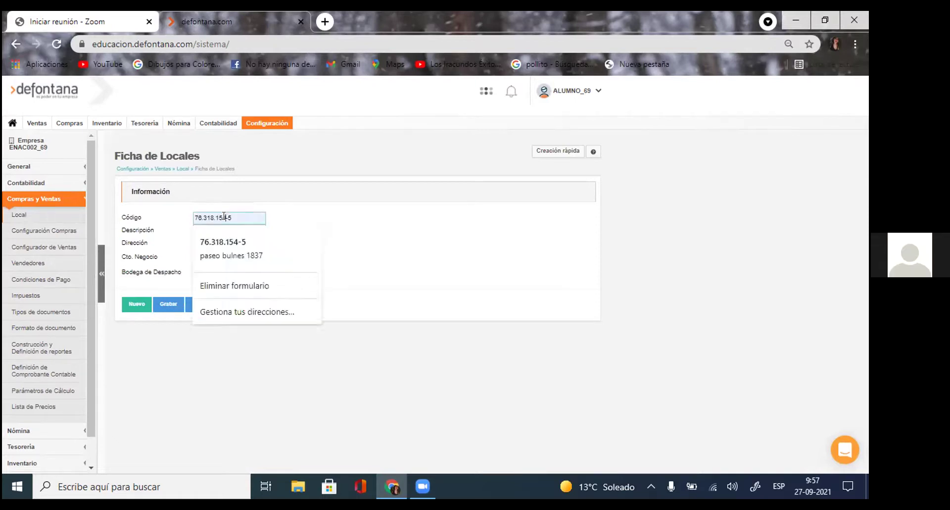
type("lox")
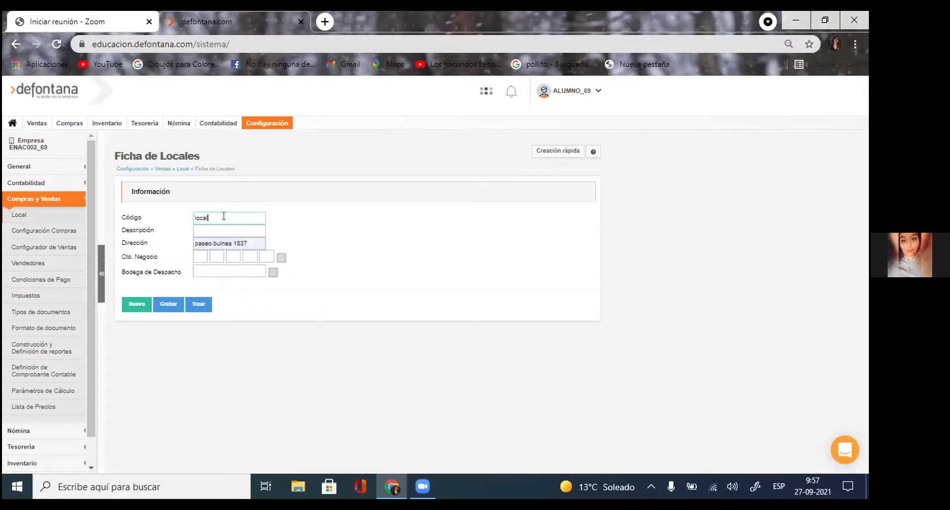
left_click(193, 231)
type("local")
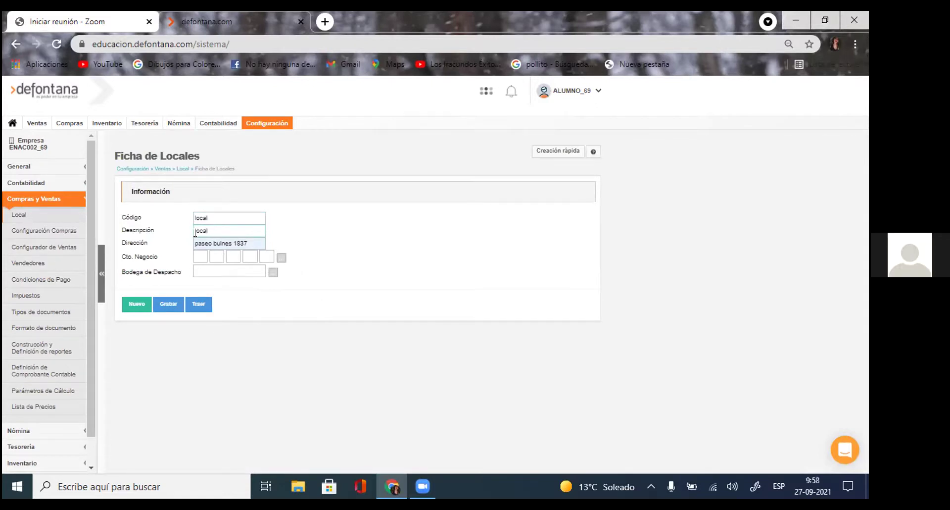
Assign business centre VENTAS and dispatch warehouse BODEGACENTRAL through the lookups
left_click(202, 254)
left_click(278, 256)
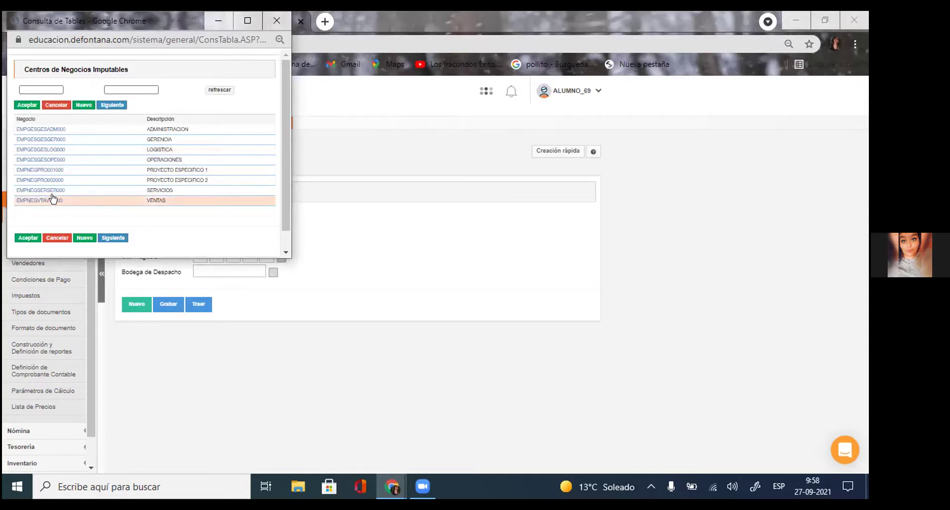
left_click(24, 199)
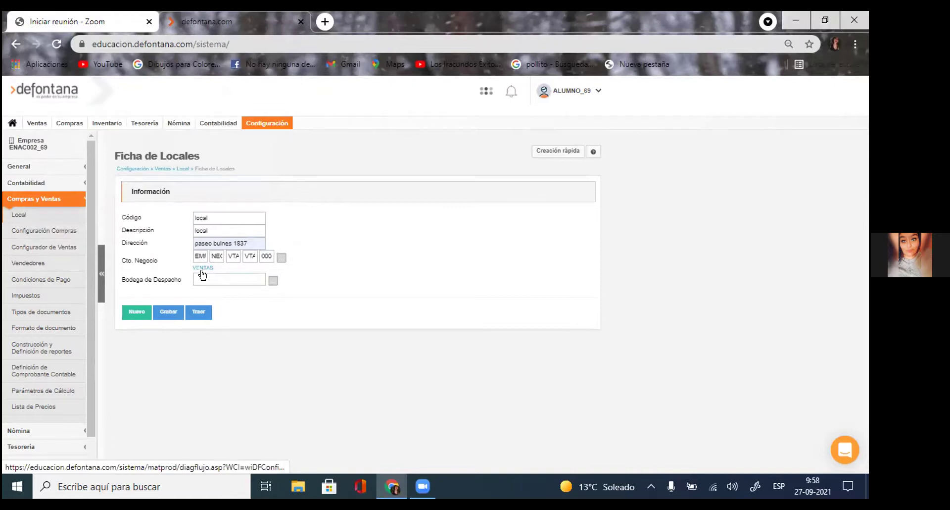
left_click(219, 283)
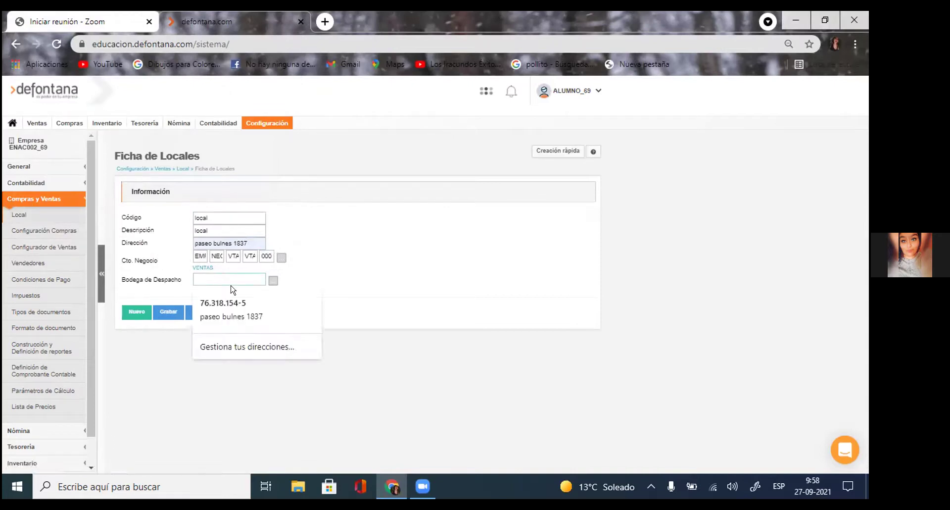
key("Down")
left_click(274, 280)
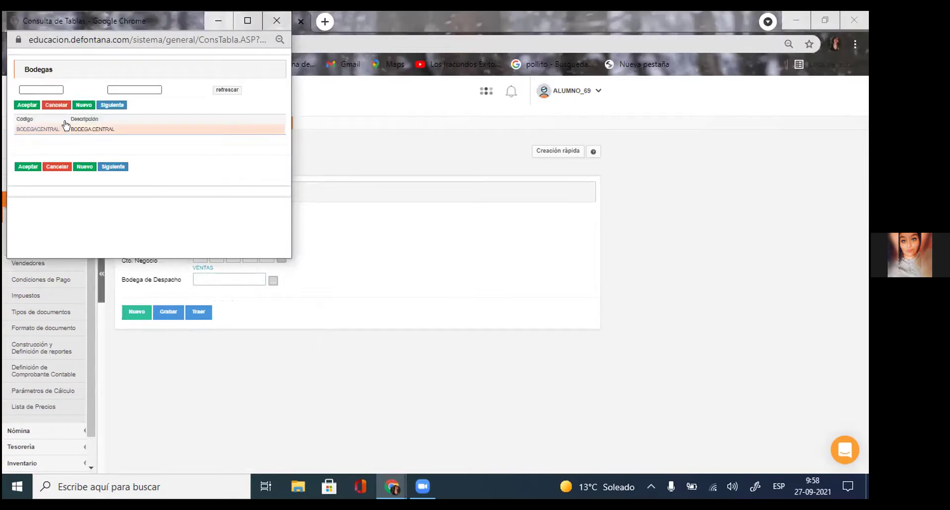
left_click(39, 129)
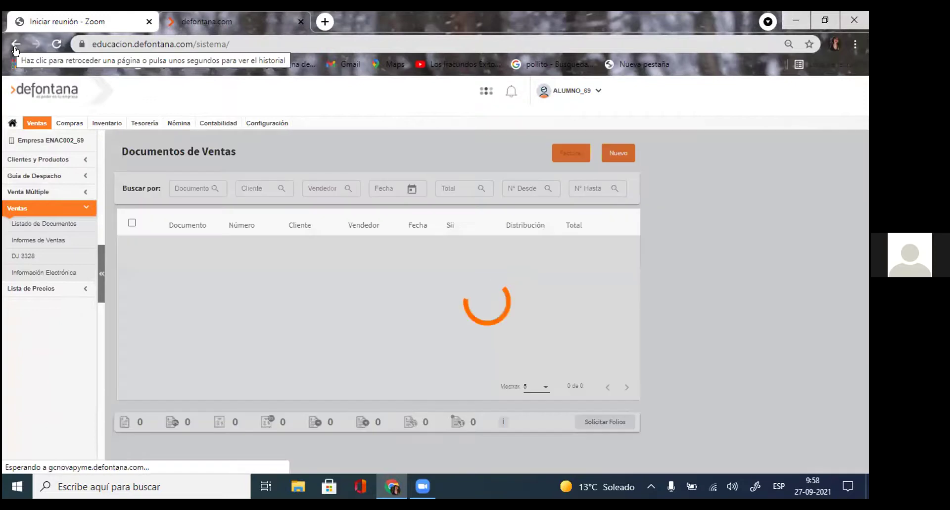
Return to the filled-in store form and save the new local
left_click(13, 44)
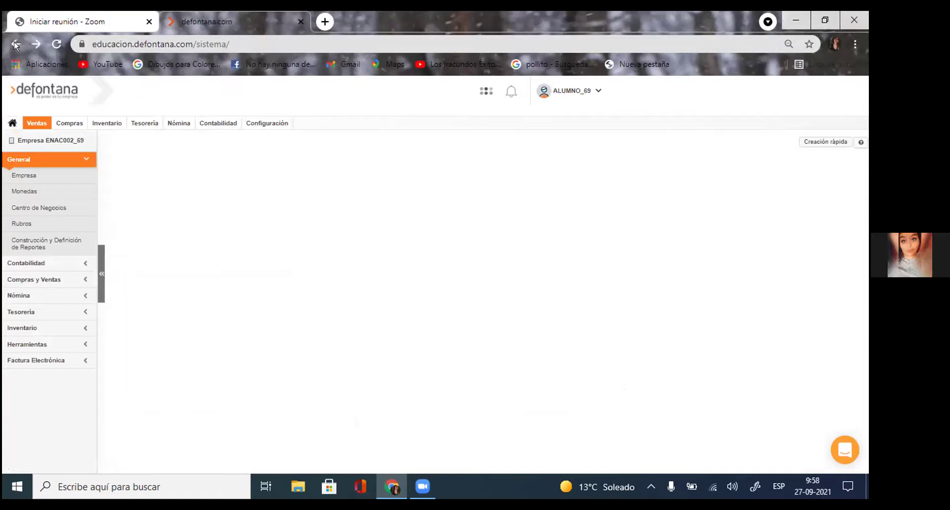
left_click(15, 45)
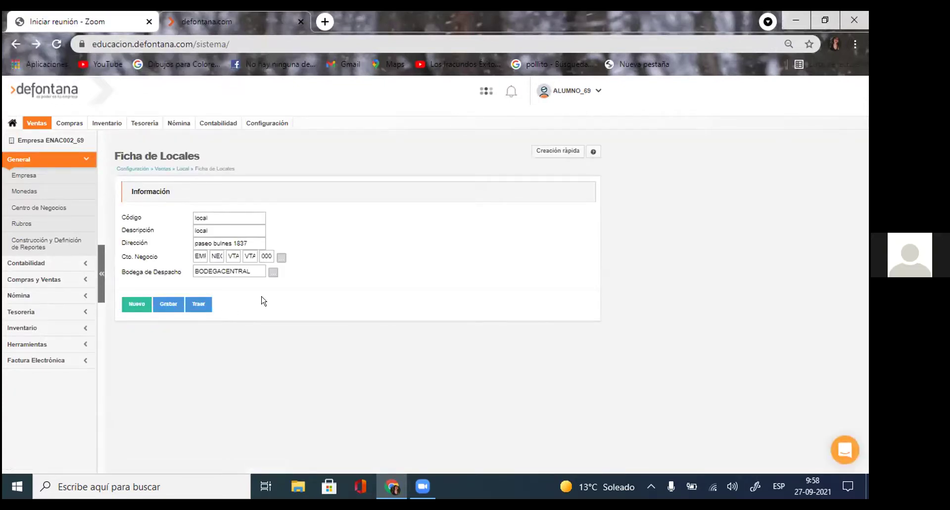
left_click(166, 300)
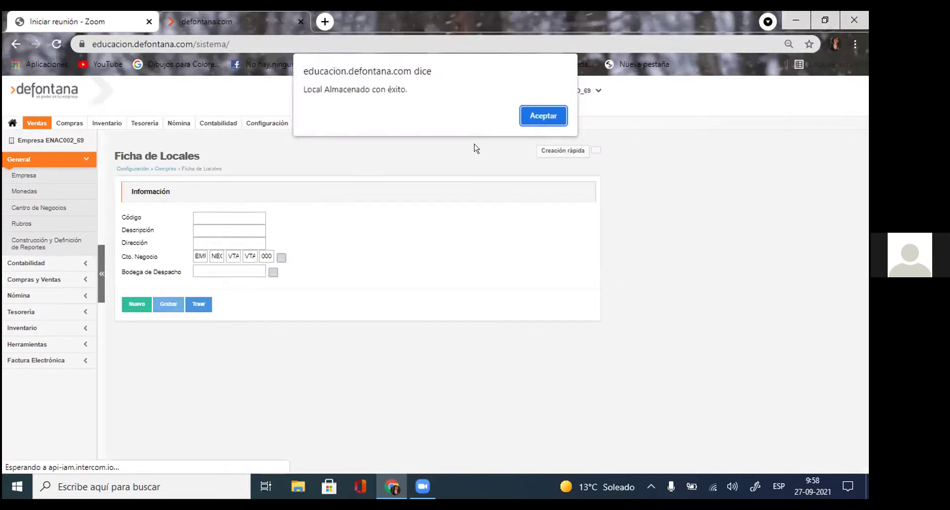
Dismiss the store-saved notice and open the Artículos list under Ventas > Clientes y Productos
left_click(543, 116)
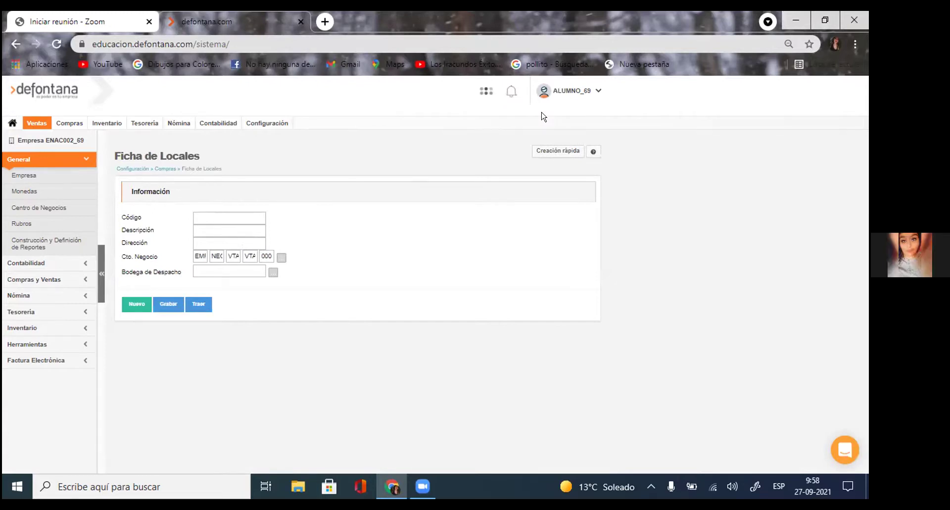
left_click(39, 282)
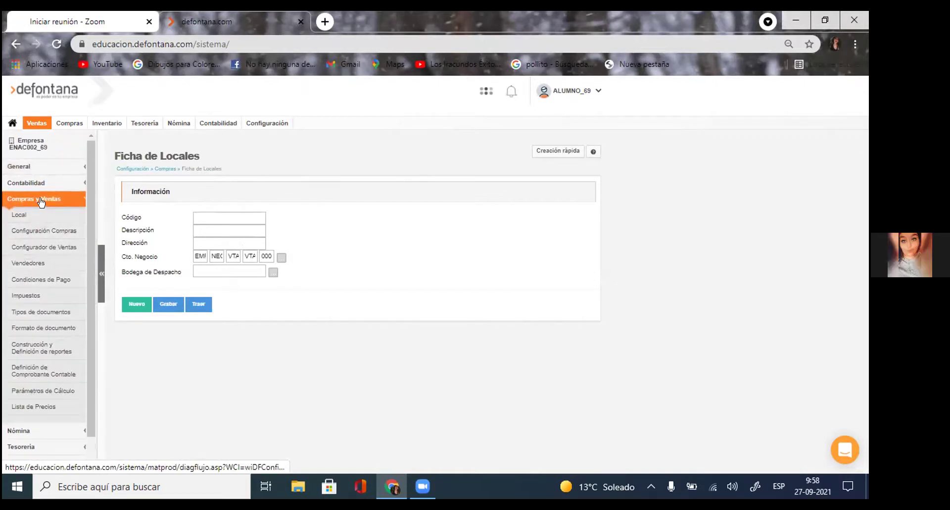
left_click(34, 122)
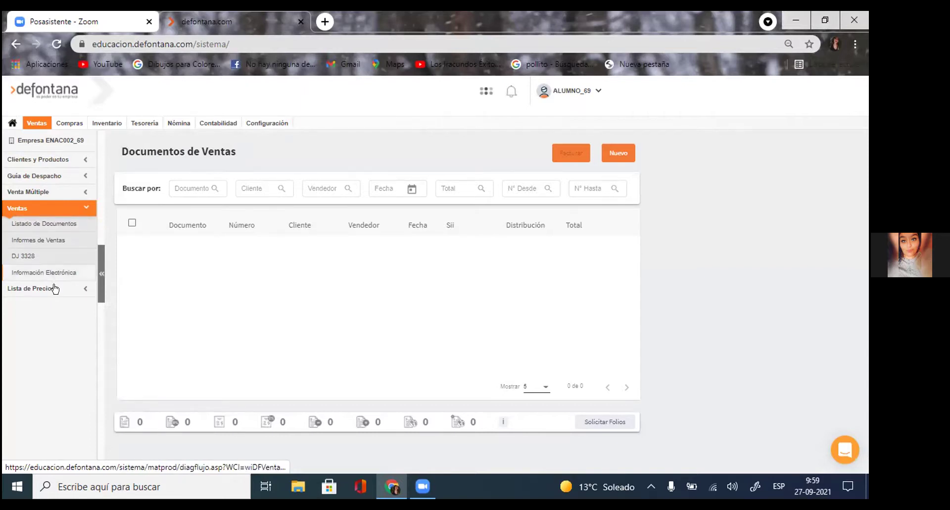
left_click(34, 160)
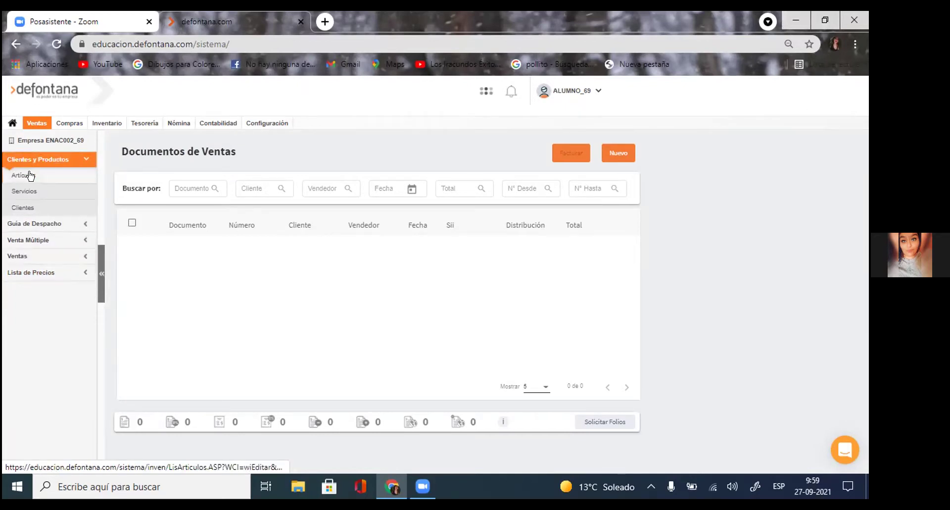
left_click(29, 175)
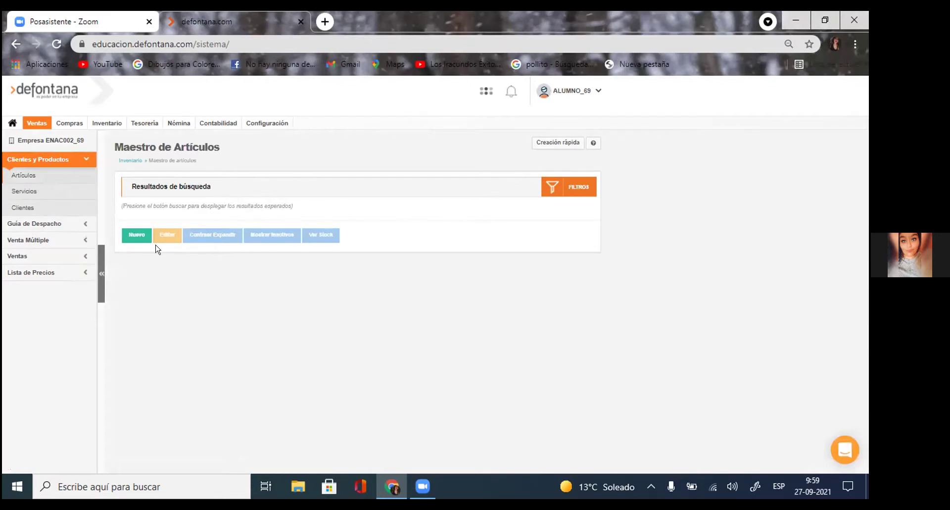
Start a new article, check its code field, and go to the Configuración area
left_click(131, 239)
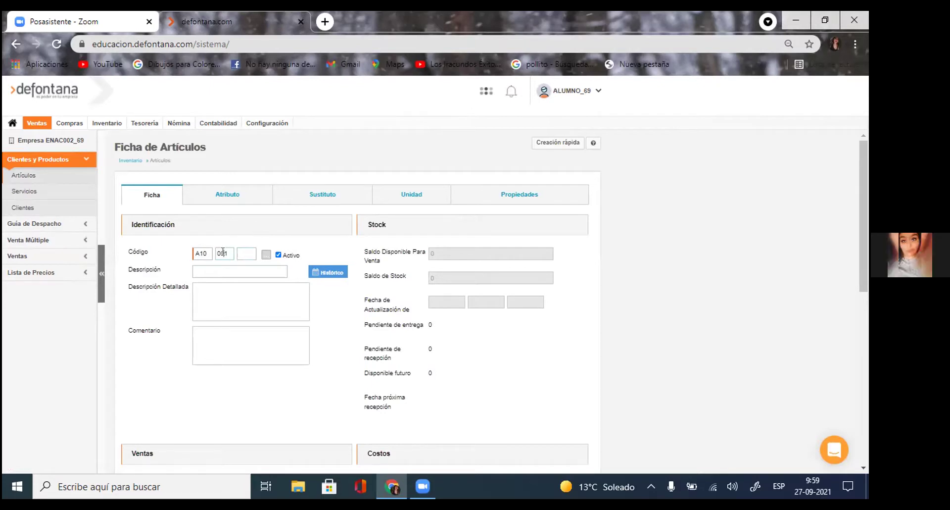
double_click(199, 254)
left_click(262, 123)
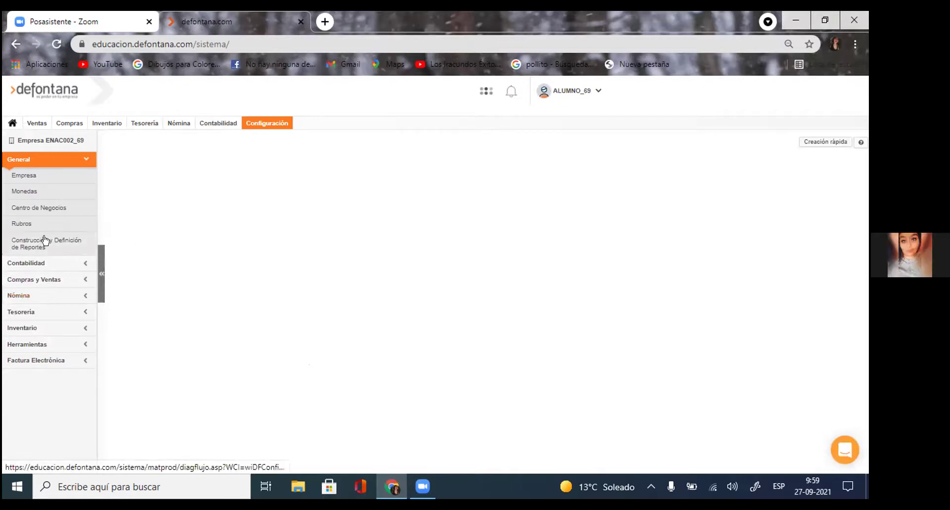
Open Inventario > Configuración Inventario, Artículo tab, showing FAMILIA, SUBFAMILIA and ARTICULO levels
left_click(45, 278)
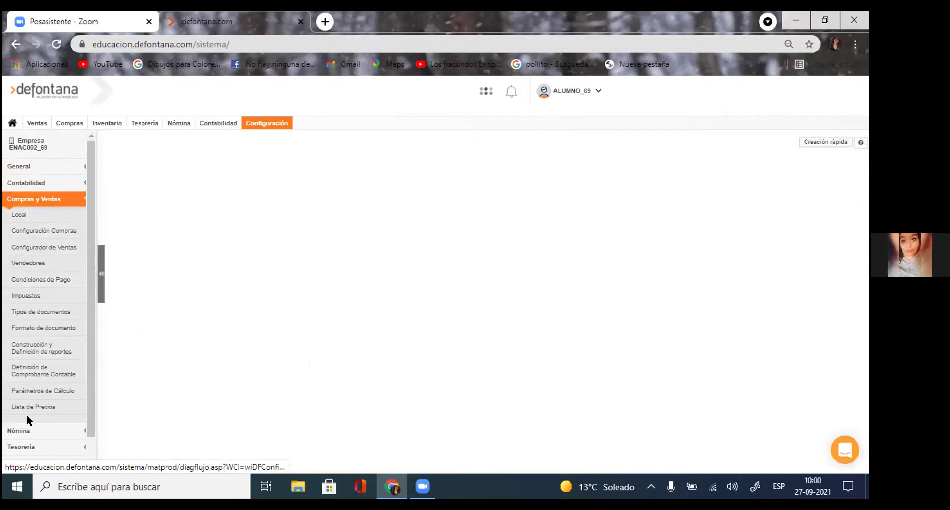
scroll(92, 386, "down", 1)
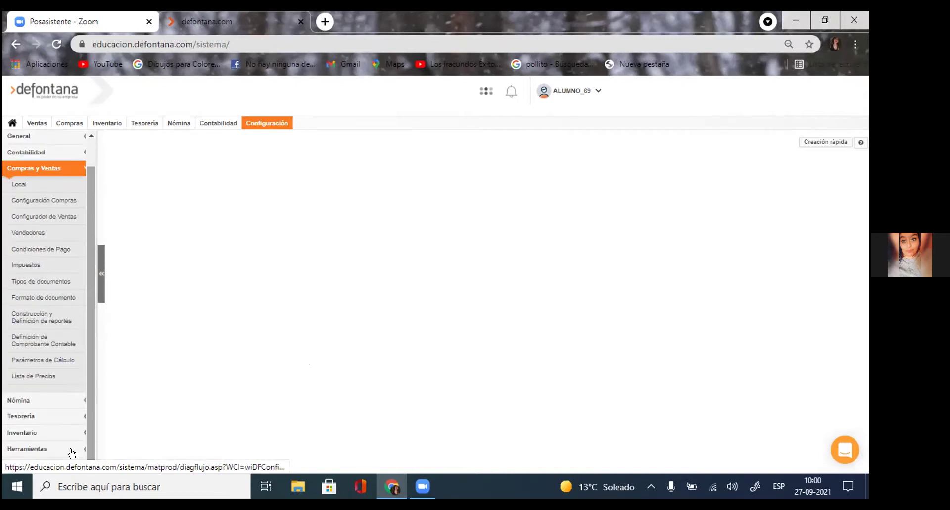
left_click(23, 432)
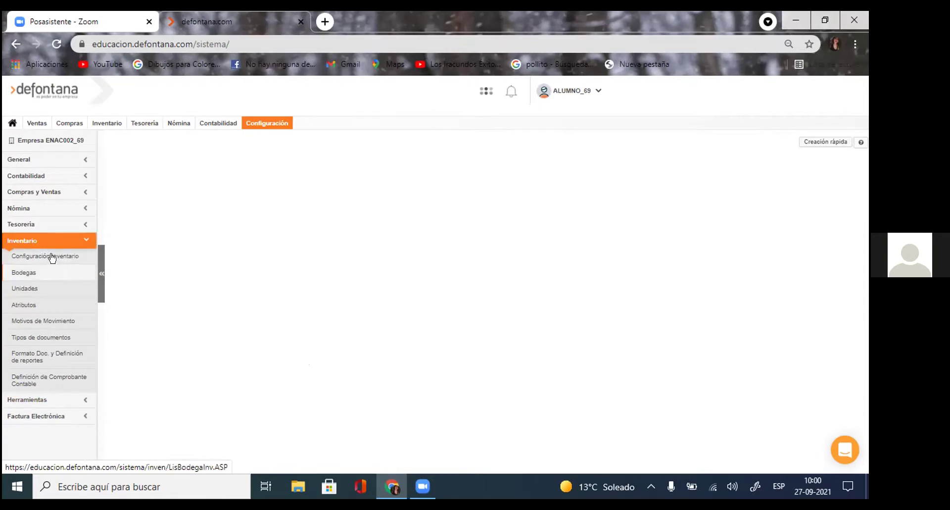
left_click(51, 256)
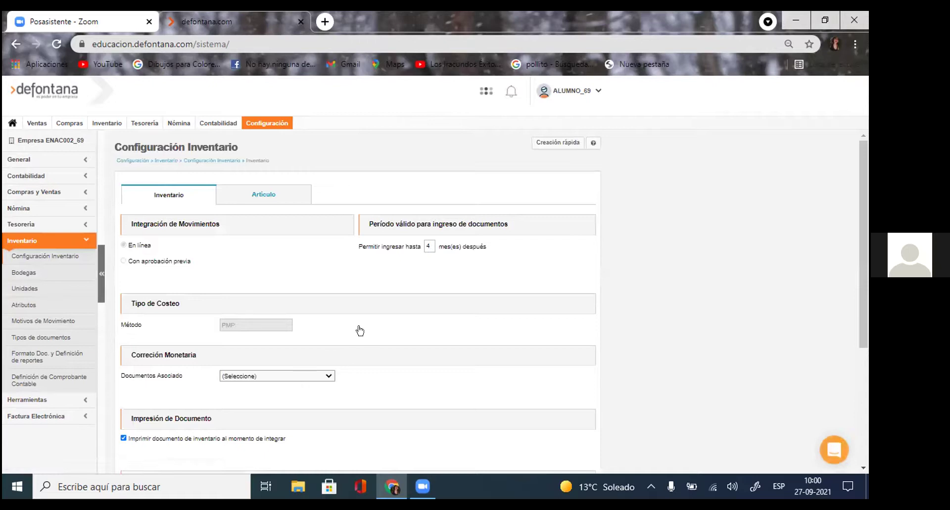
scroll(359, 329, "down", 2)
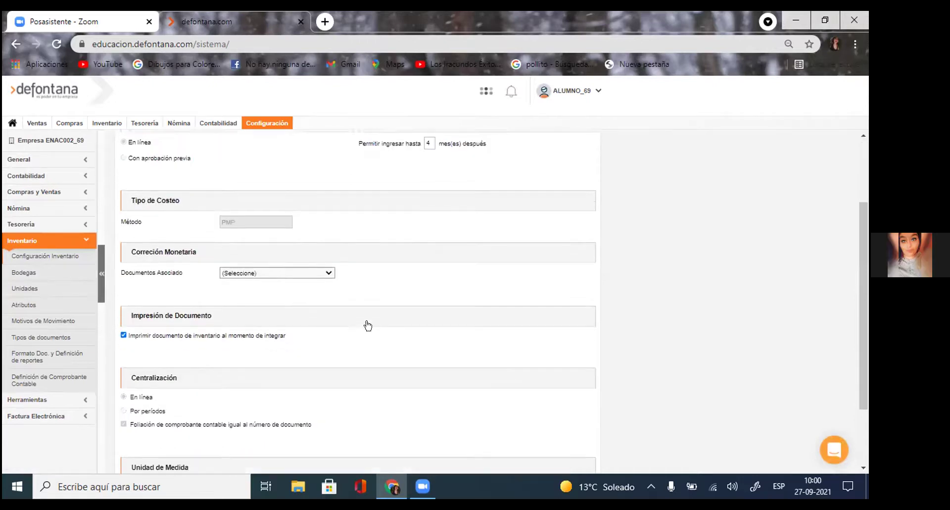
scroll(367, 324, "up", 1)
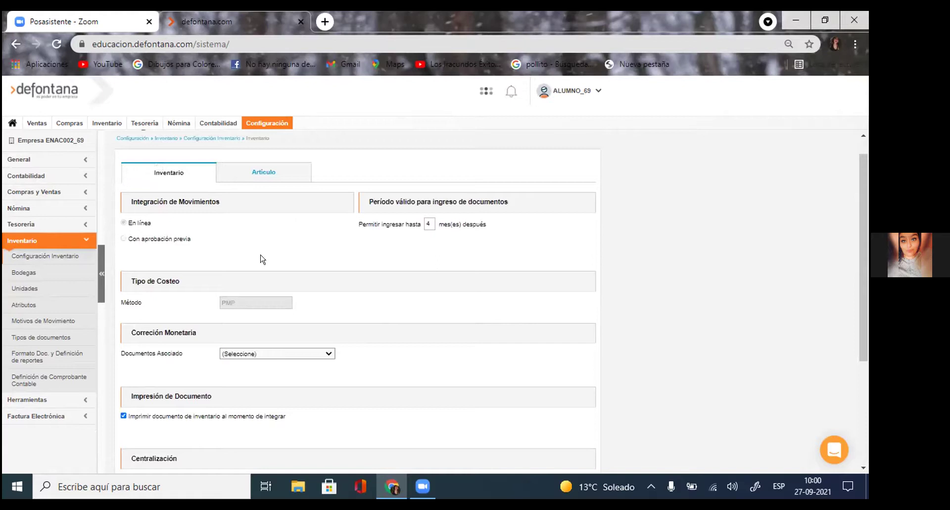
double_click(256, 175)
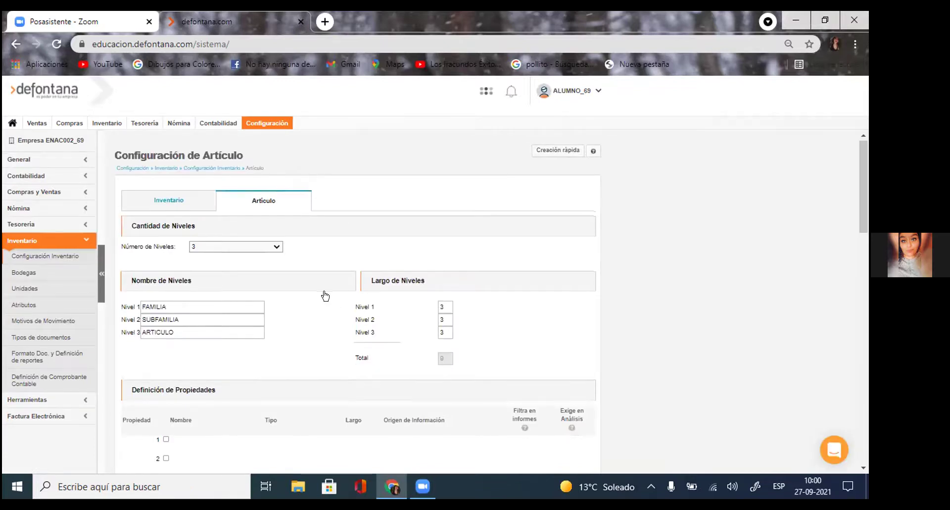
Reduce the article structure to one level, FAMILIA, with a level length of 5
scroll(325, 295, "down", 2)
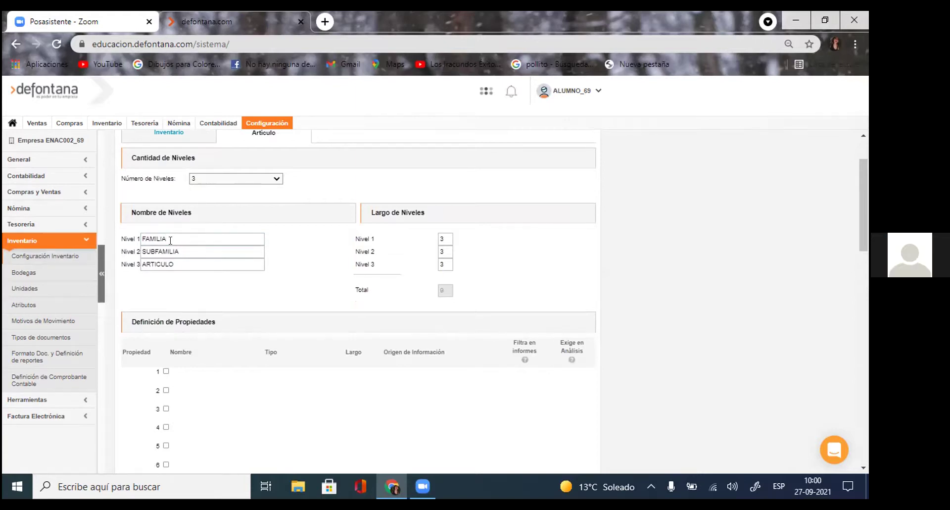
left_click(224, 180)
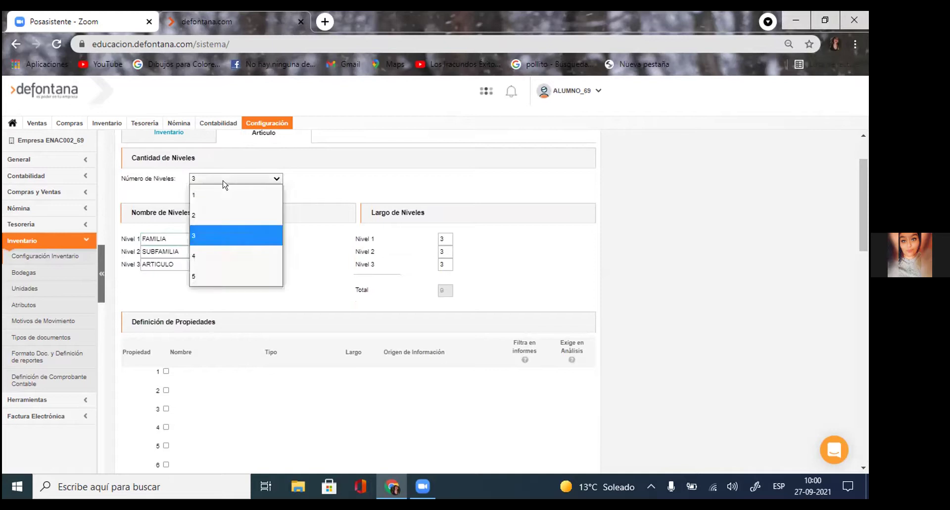
left_click(209, 195)
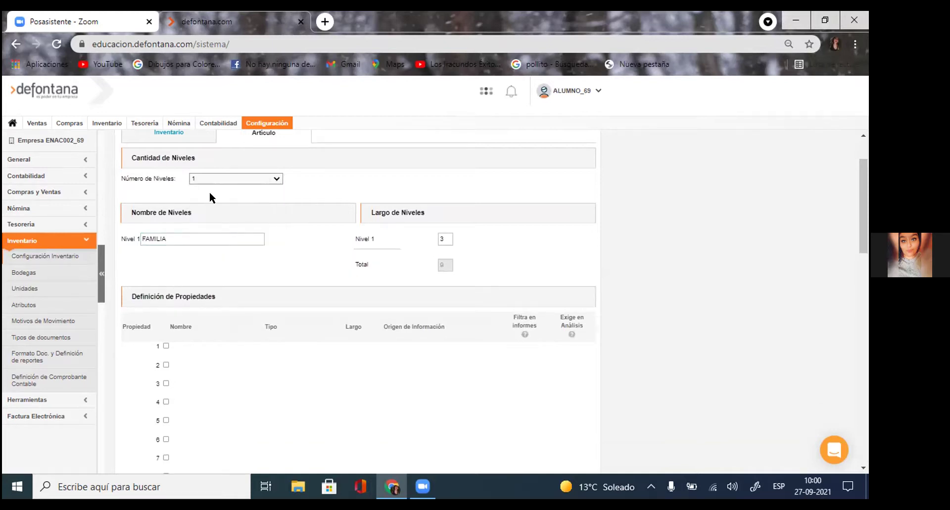
mouse_move(865, 171)
left_mouse_down()
mouse_move(863, 373)
mouse_move(864, 163)
left_mouse_up()
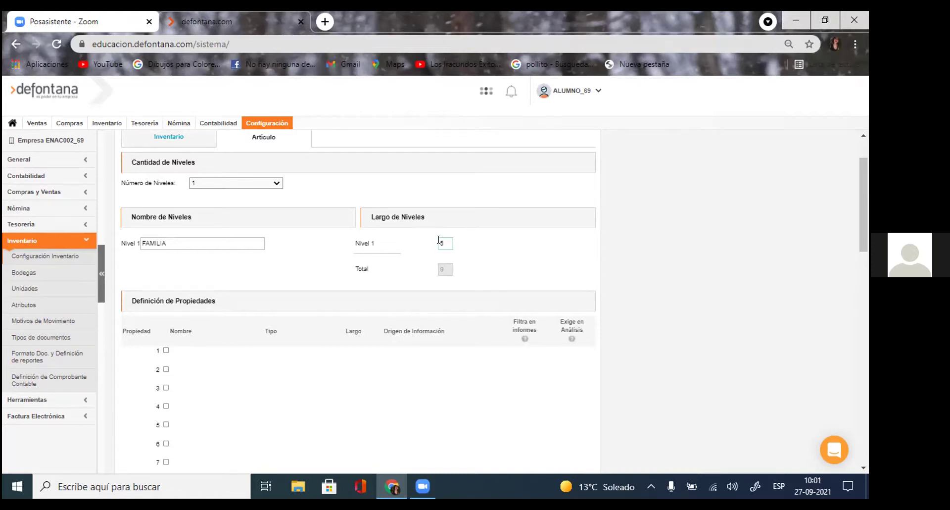
left_click_drag(866, 192, 865, 382)
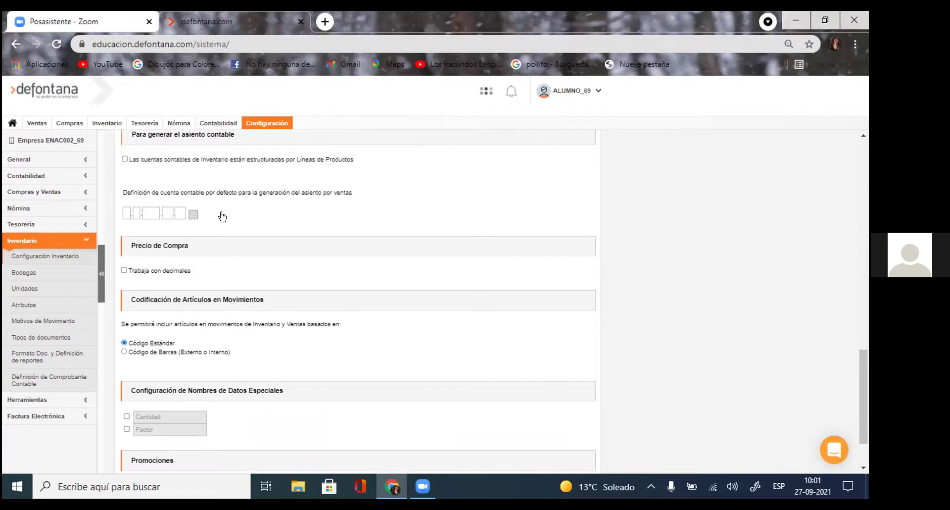
Set default sales account 1.1.1040.10.03 CLIENTES BOLETAS and save the article configuration
left_click(193, 215)
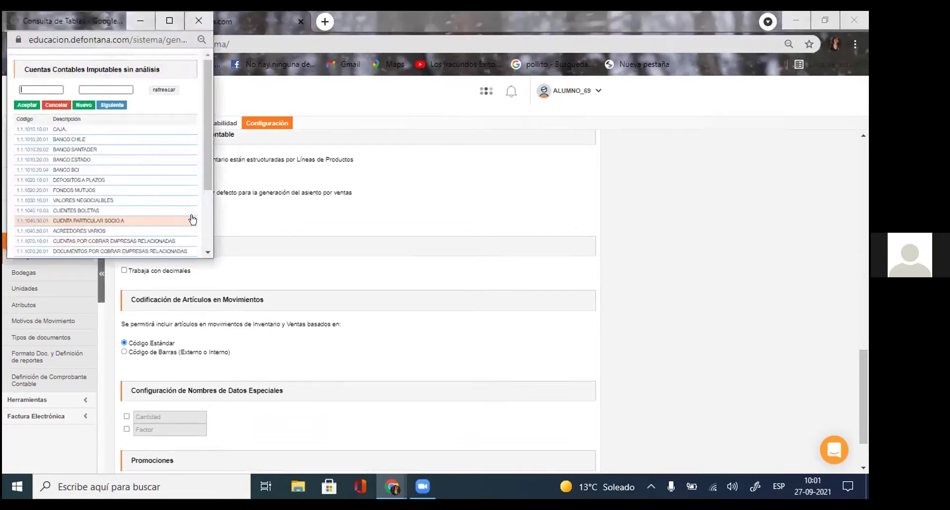
scroll(205, 158, "down", 1)
scroll(205, 157, "down", 2)
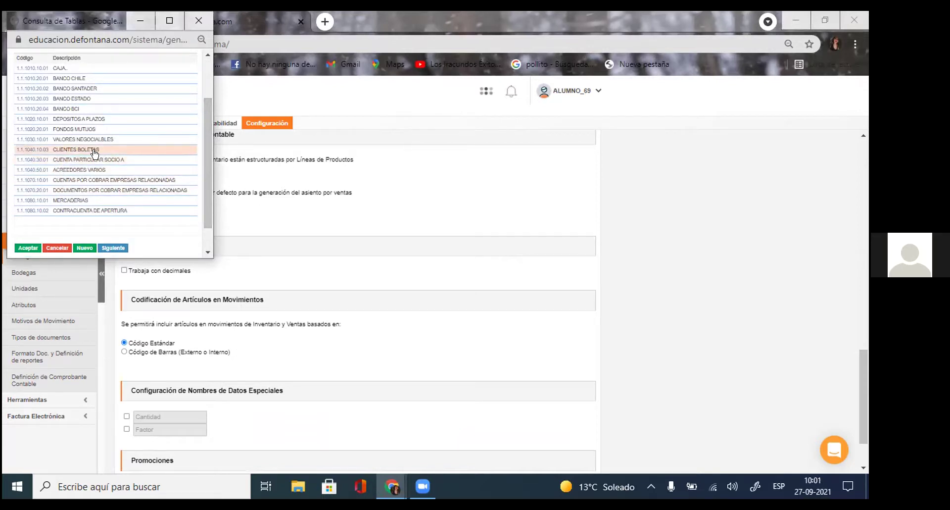
double_click(49, 149)
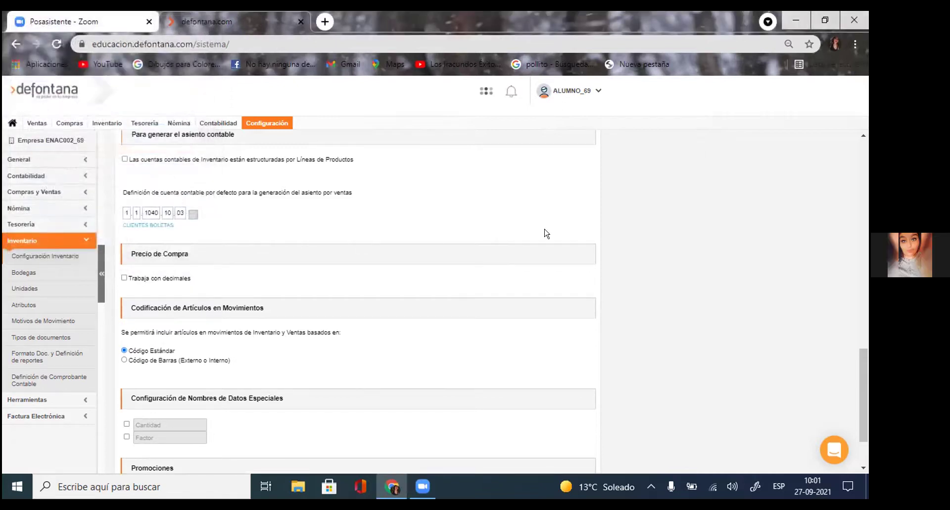
scroll(863, 395, "down", 1)
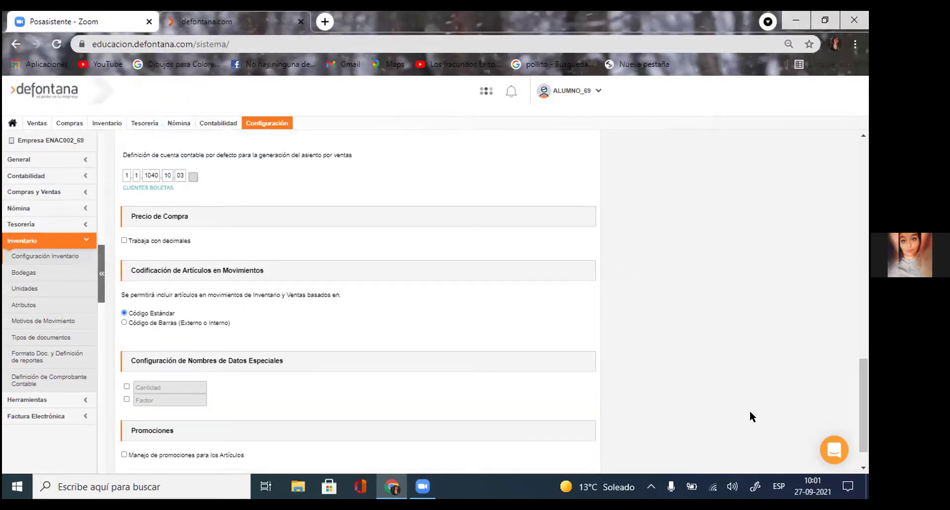
scroll(619, 416, "down", 1)
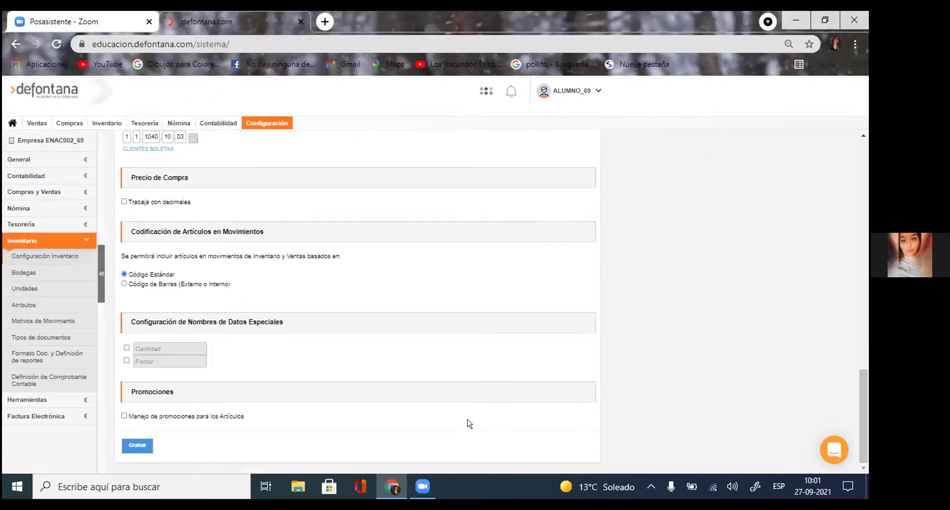
left_click(149, 445)
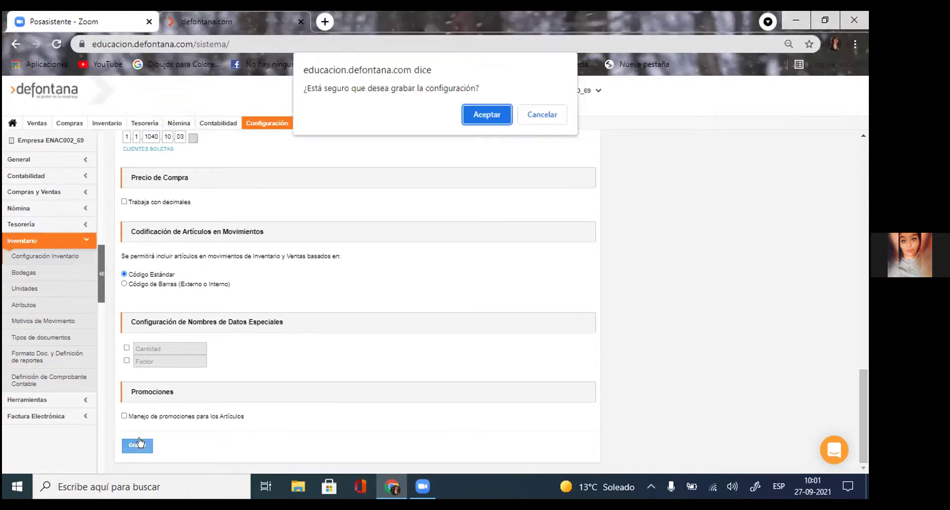
left_click(478, 114)
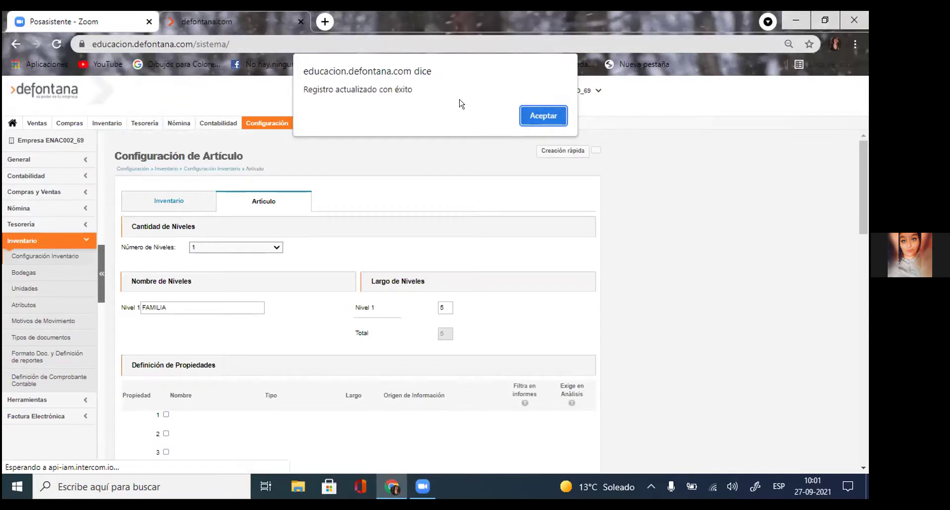
left_click(532, 110)
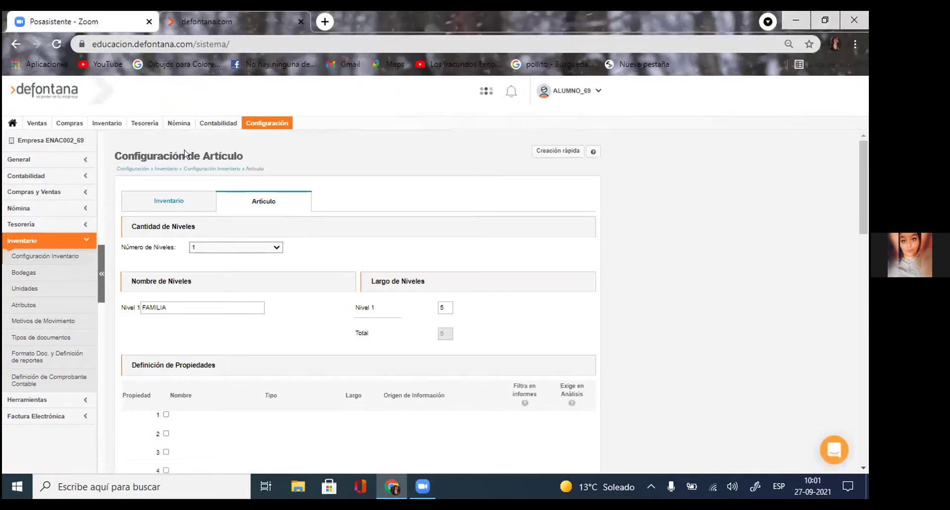
Open Ventas > Clientes y Productos > Artículos to reach the Maestro de Artículos page
left_click(33, 124)
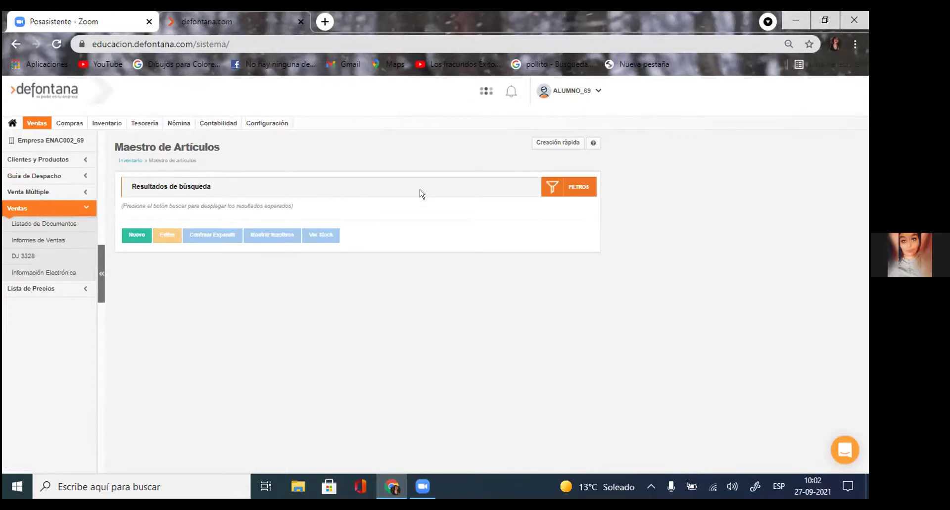
left_click(34, 158)
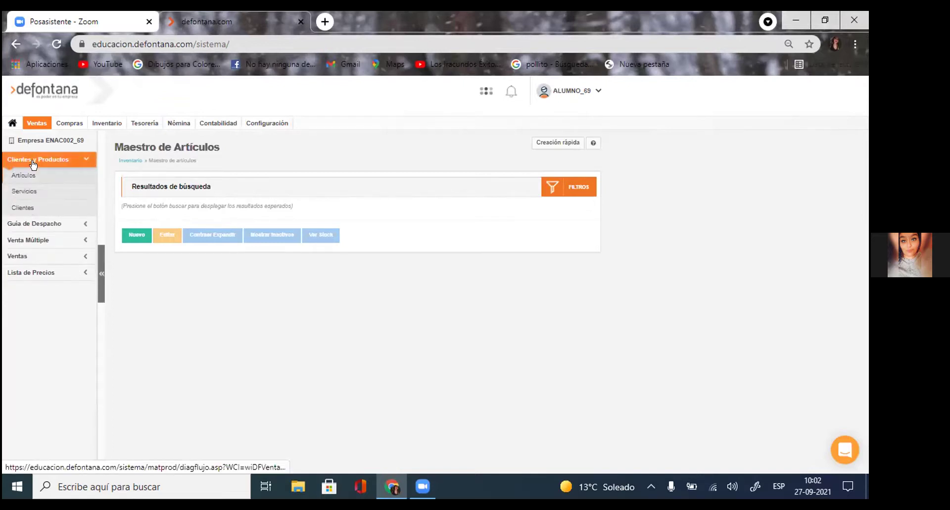
left_click(32, 175)
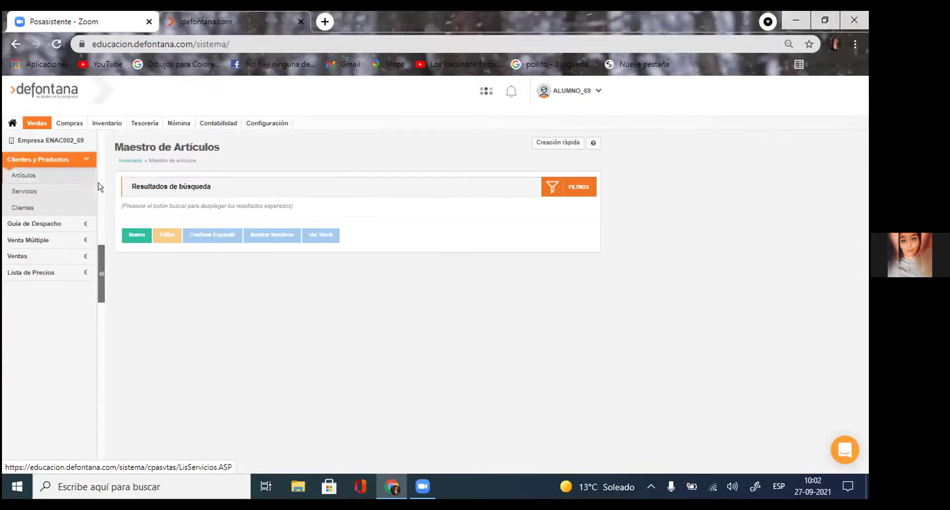
Create a new article coded A100, with 'Artículo de prueba' as description and detailed description
left_click(134, 235)
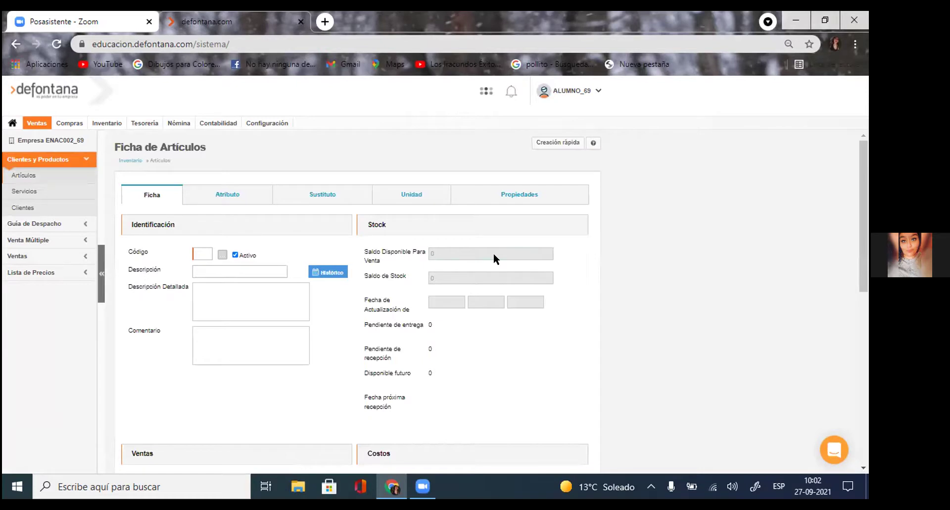
scroll(493, 253, "down", 2)
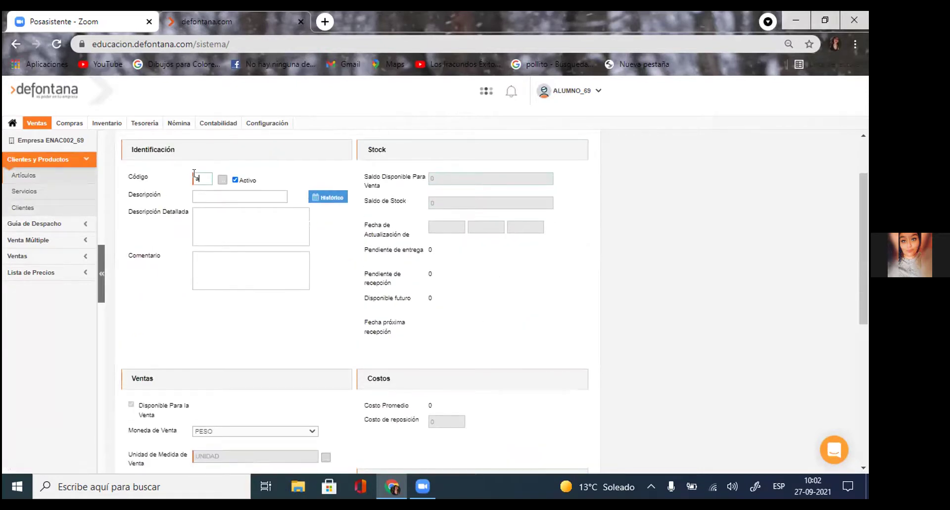
type("001")
key("Tab")
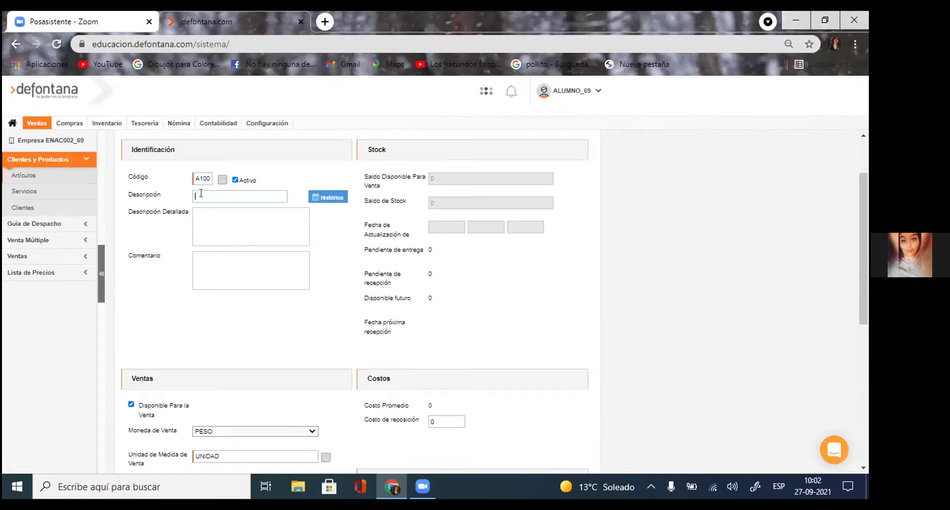
left_click(201, 193)
type("Artículo de prueba")
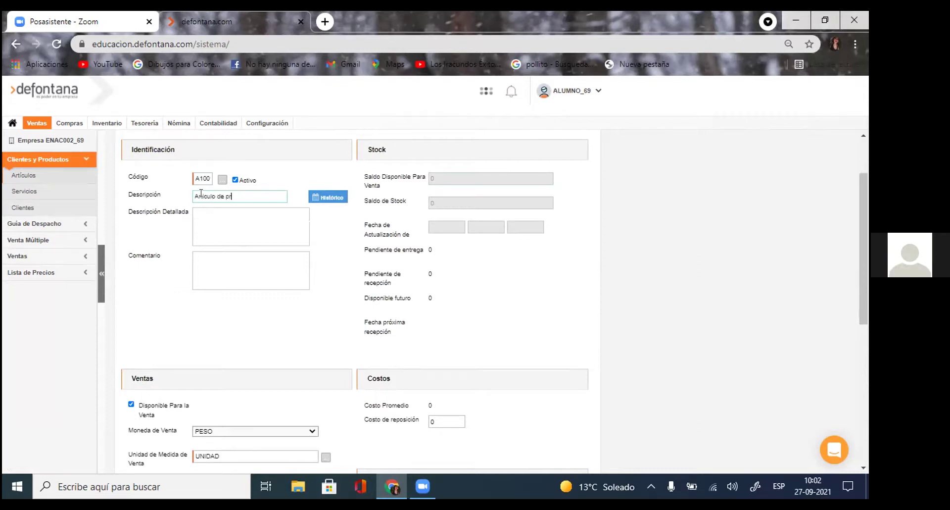
left_click(205, 219)
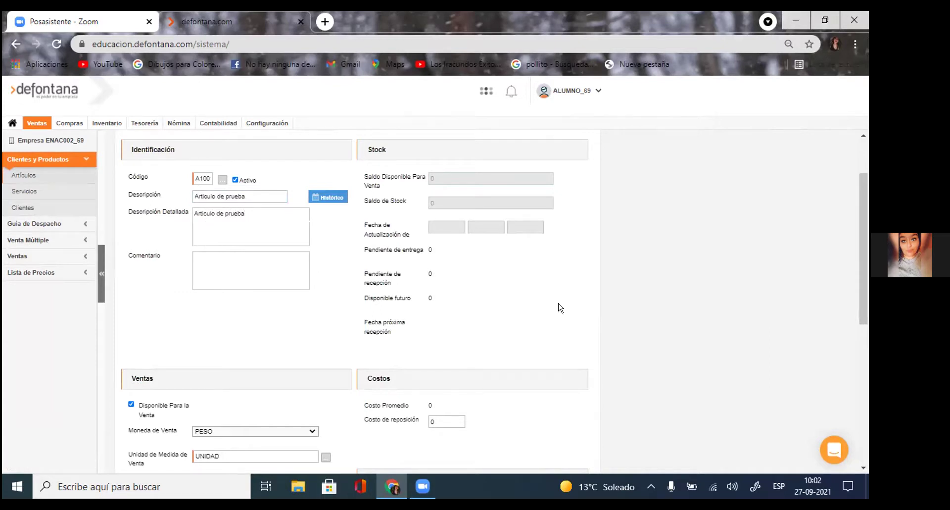
left_click_drag(864, 199, 865, 295)
scroll(865, 297, "down", 1)
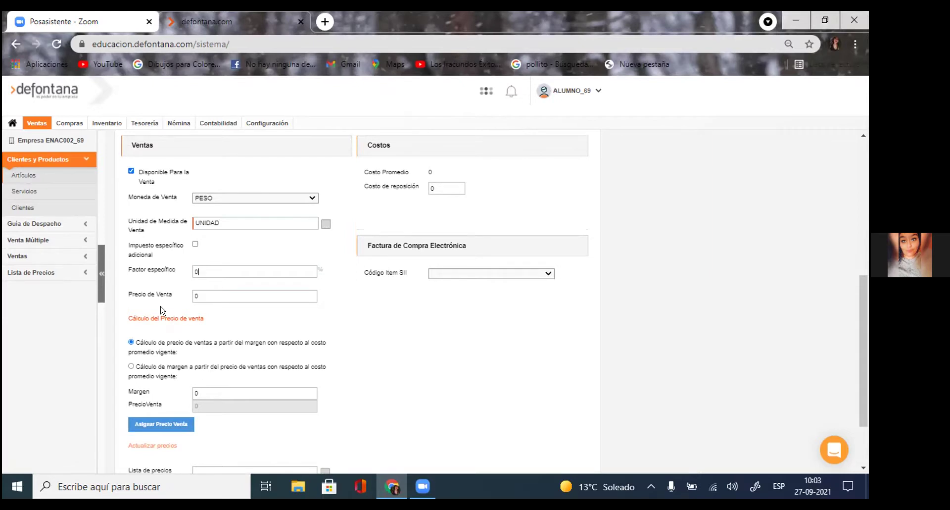
Give article A100 a sale price of 100, save it and acknowledge the success message
left_click(213, 292)
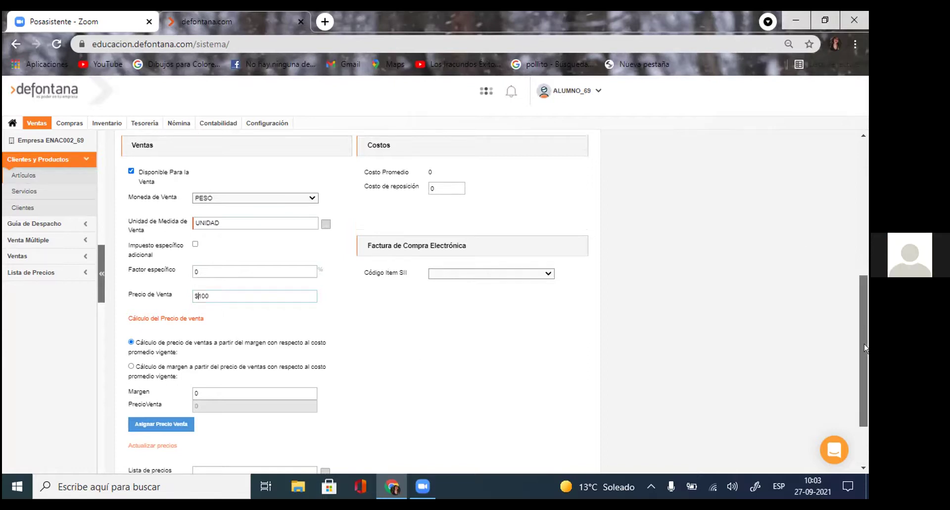
left_click_drag(864, 320, 865, 357)
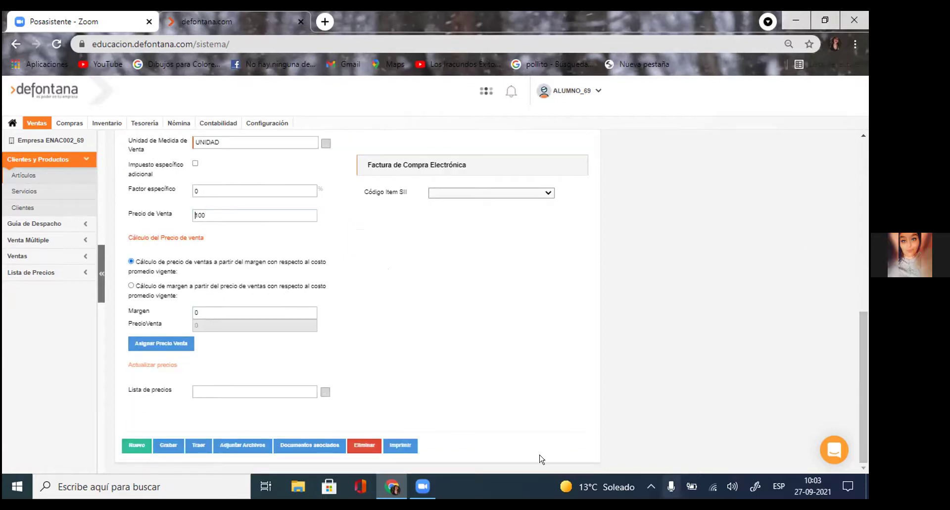
left_click(165, 446)
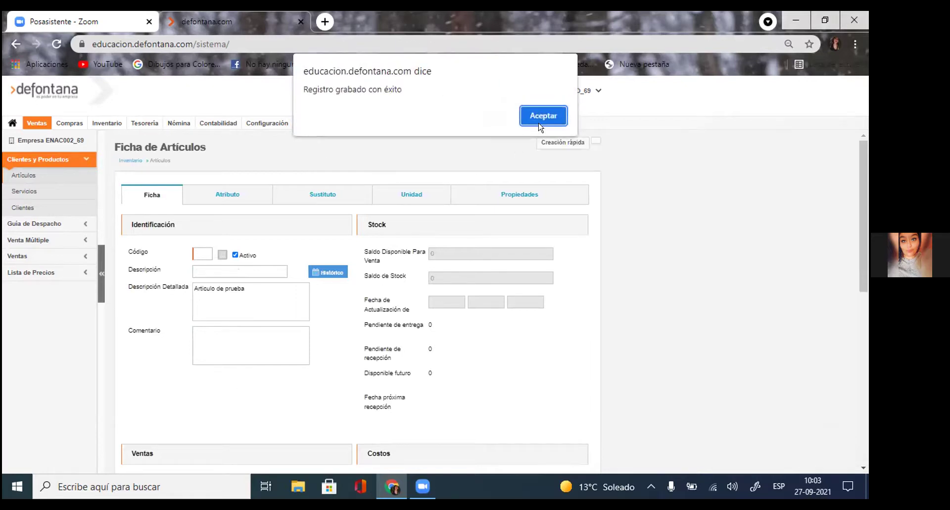
left_click(541, 126)
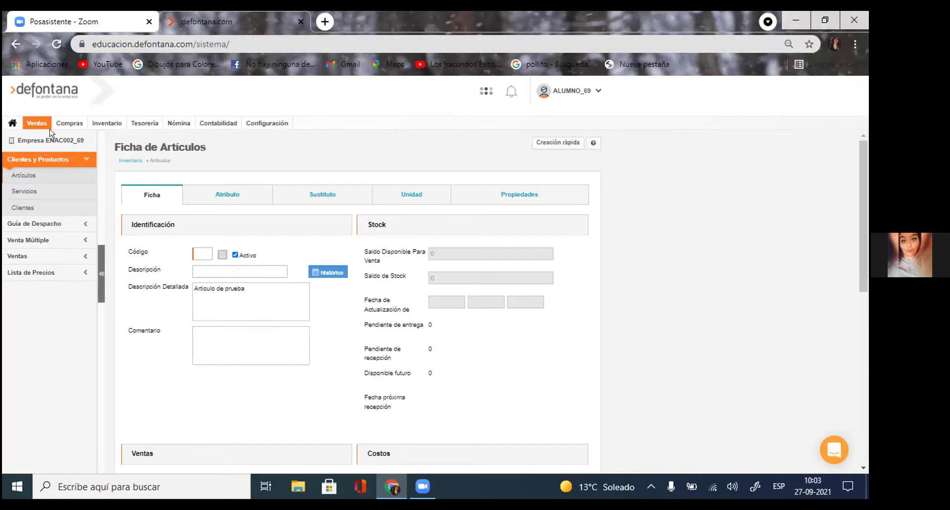
Go through Ventas and Informes de Ventas to the Listado de Documentos sales list
left_click(33, 124)
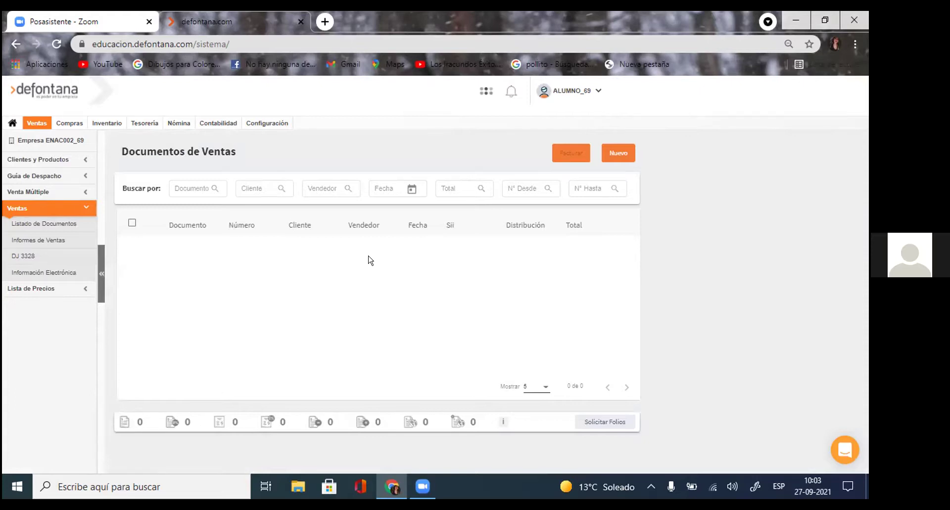
left_click(10, 42)
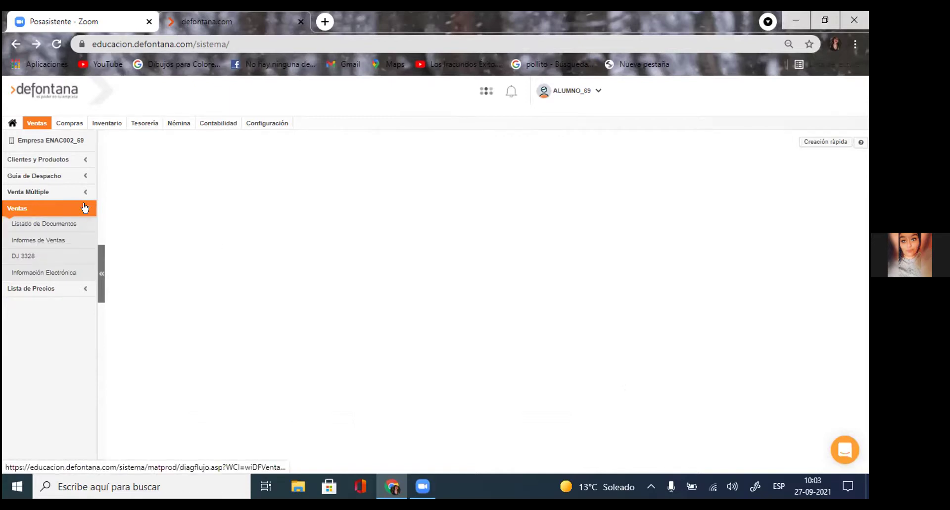
left_click(62, 241)
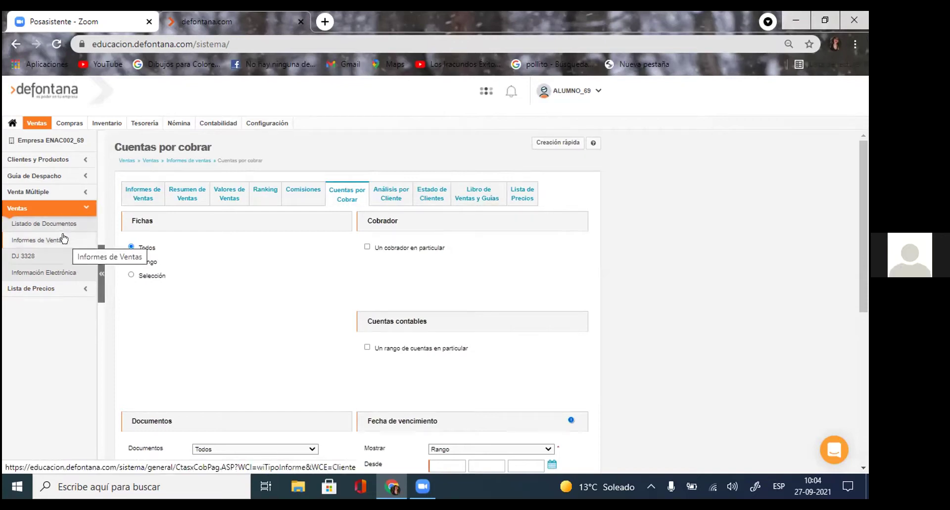
left_click(43, 221)
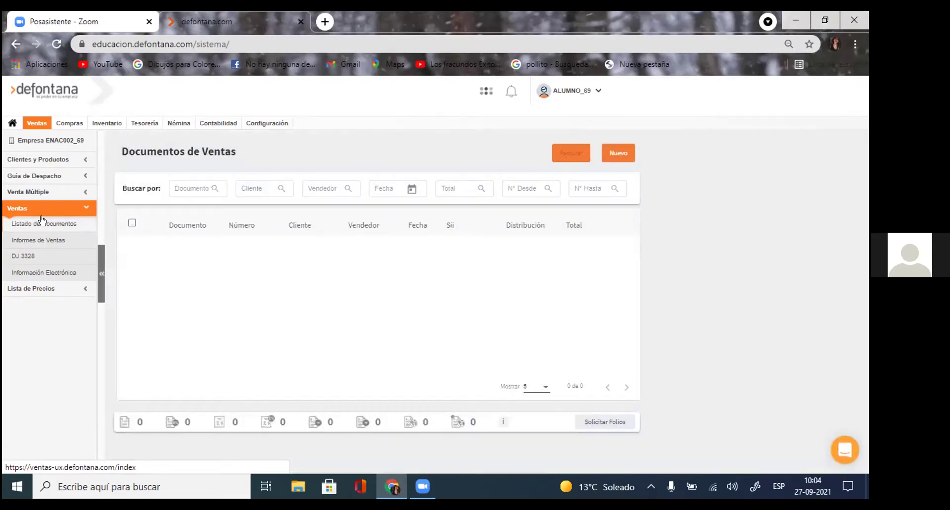
Start a new boleta for the first suggested customer with CONTADO payment and VENDEDOR as seller
left_click(617, 151)
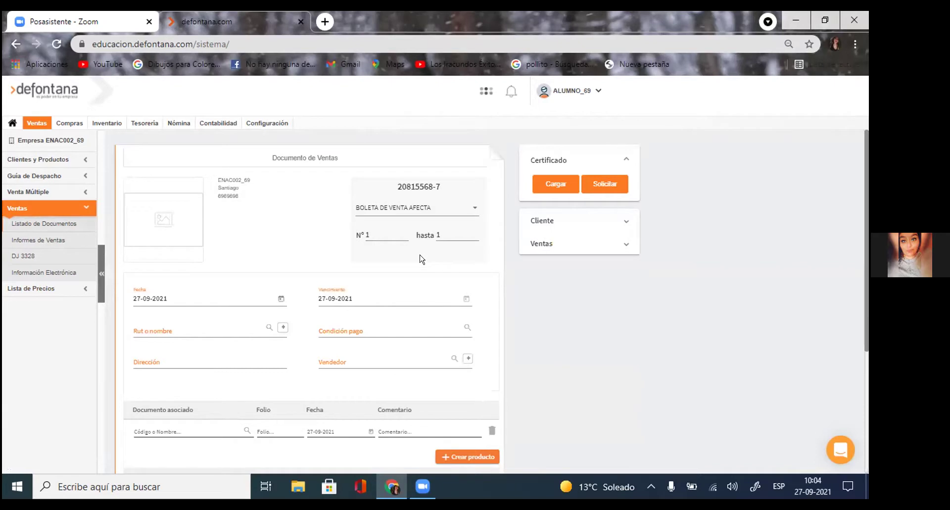
left_click(389, 233)
scroll(544, 248, "down", 1)
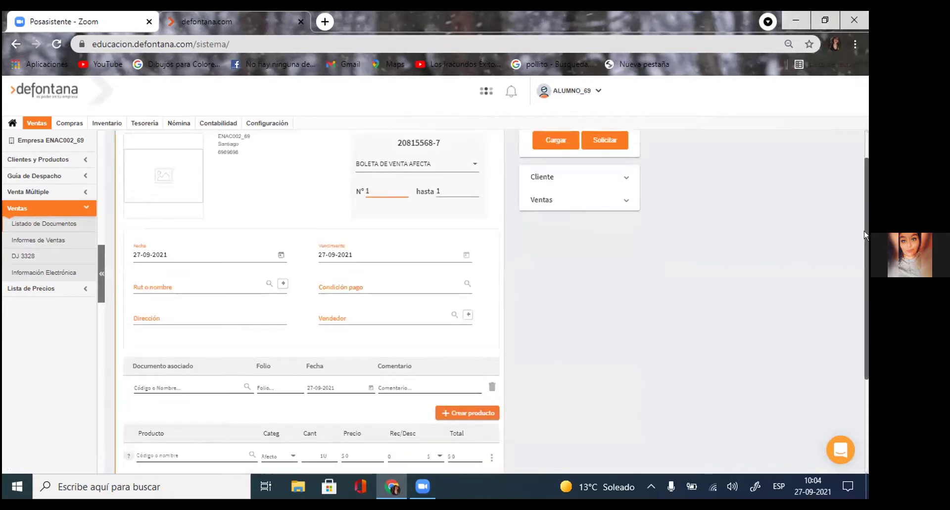
left_click(146, 271)
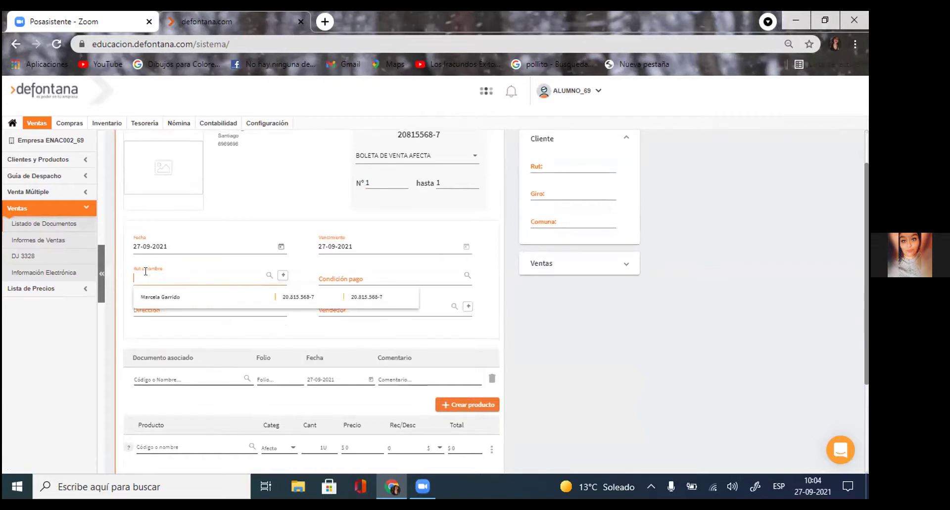
type("M")
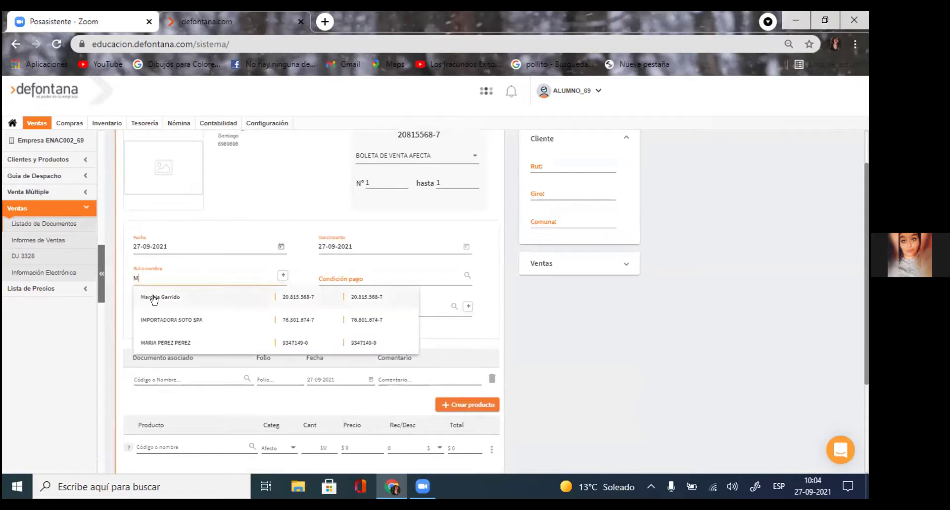
left_click(153, 297)
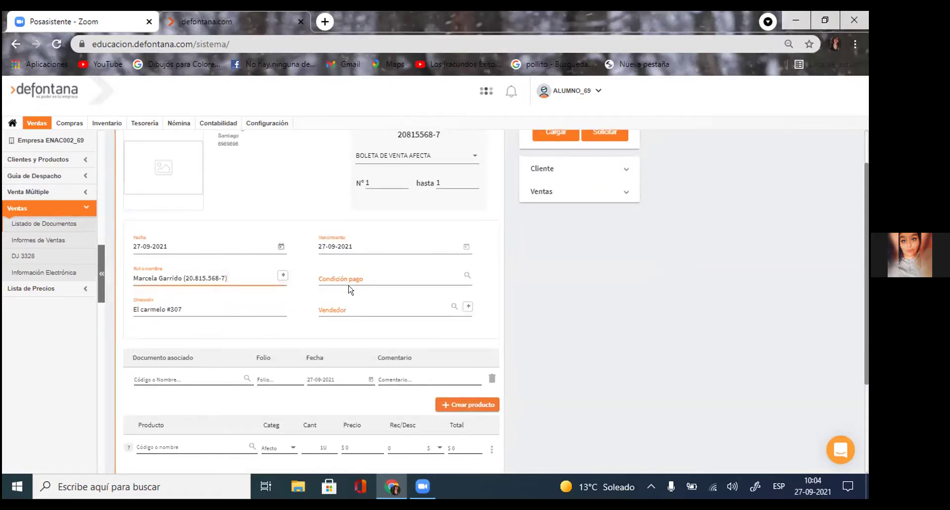
left_click(373, 272)
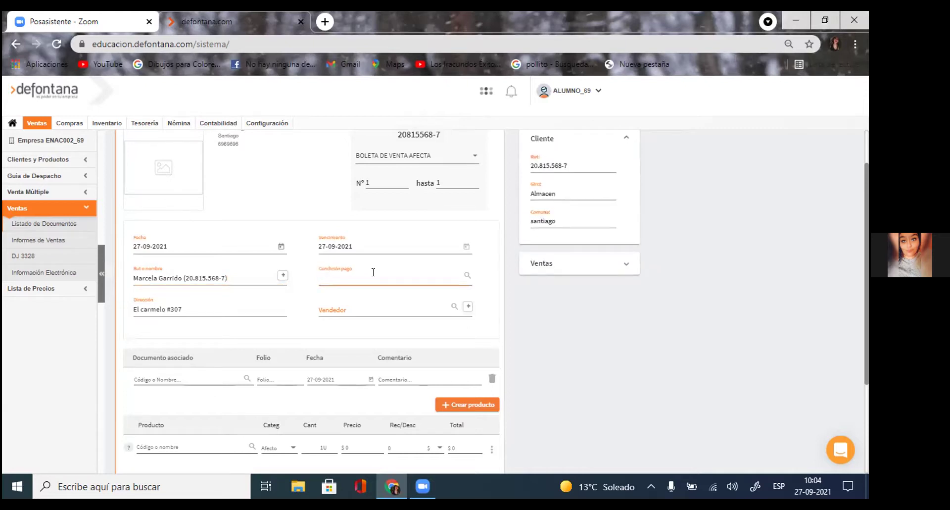
type("Con")
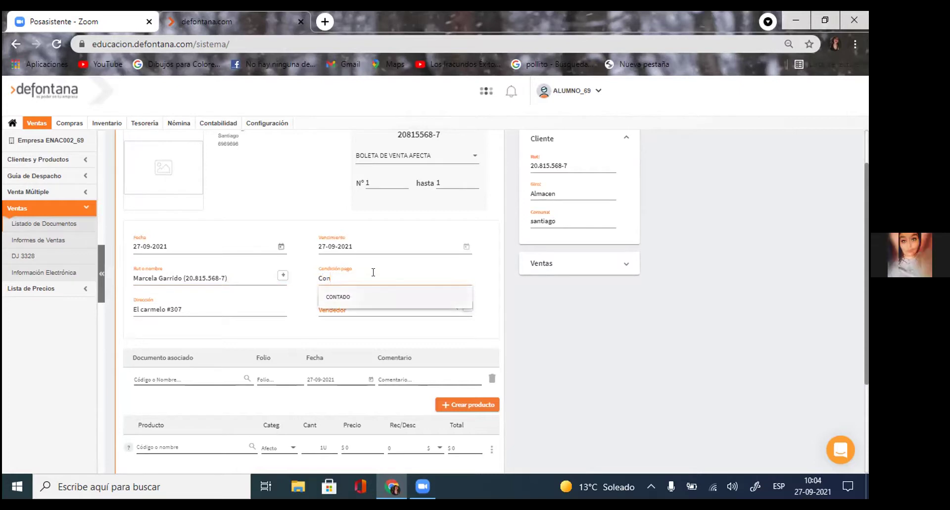
key("Return")
left_click(342, 310)
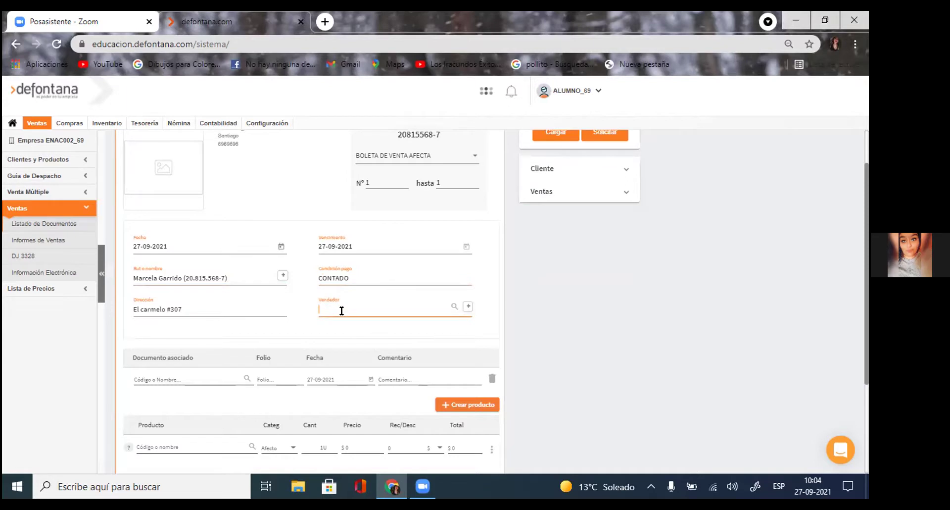
type("V")
key("Down")
key("Return")
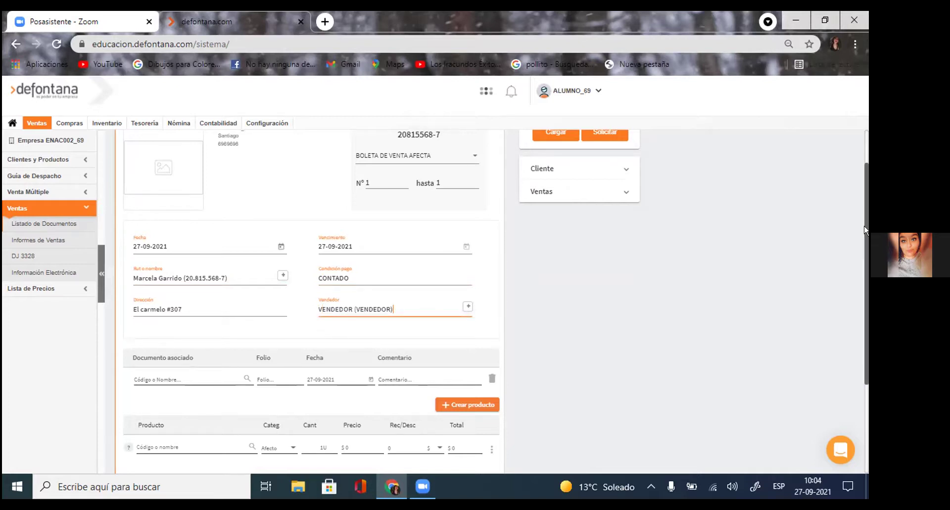
Add product A1001 (Artículo de prueba) to the boleta with a quantity of 10
scroll(865, 229, "down", 3)
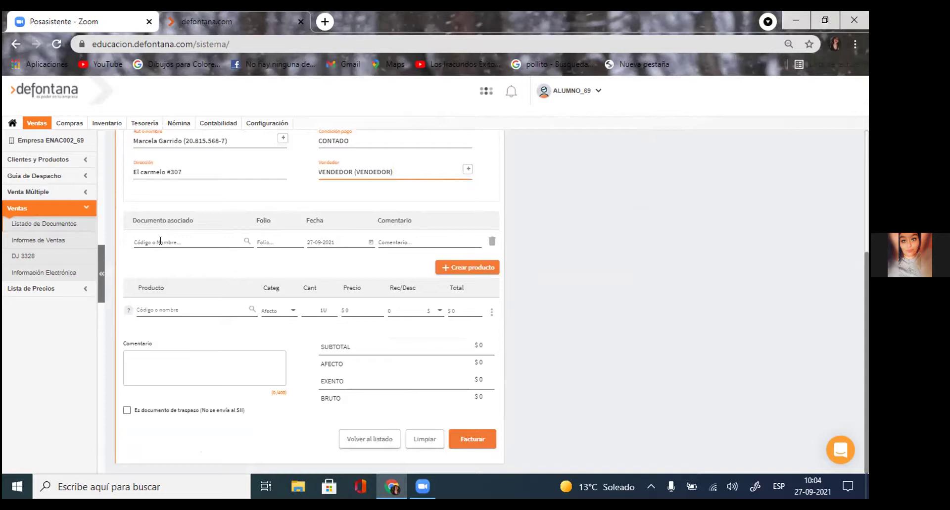
left_click(164, 307)
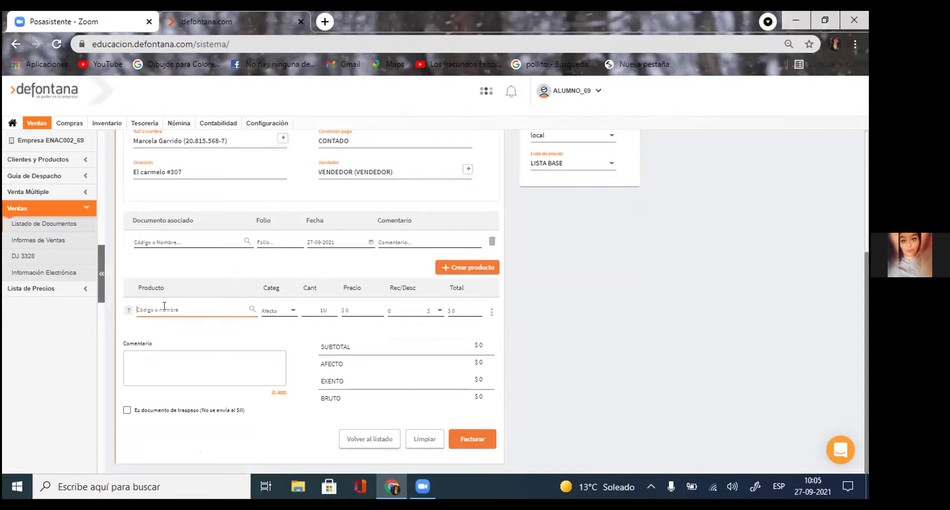
type("A1001")
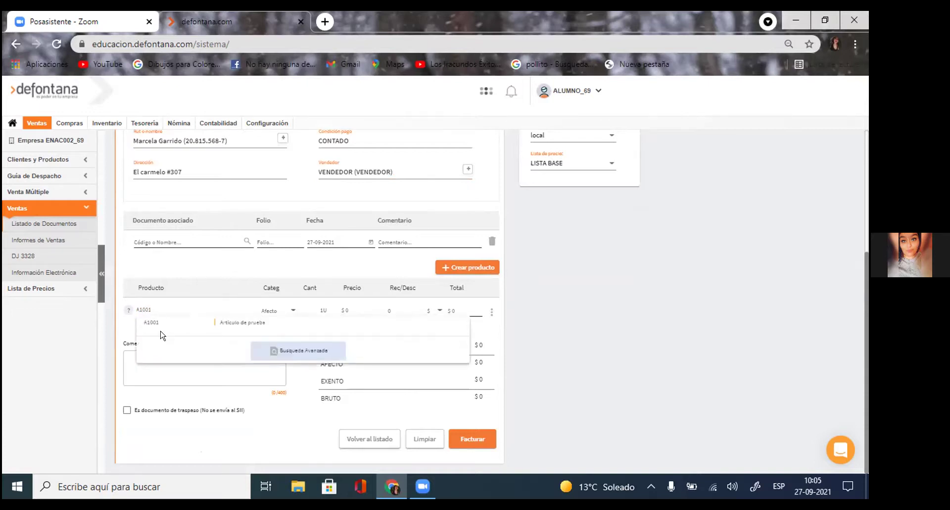
left_click(156, 323)
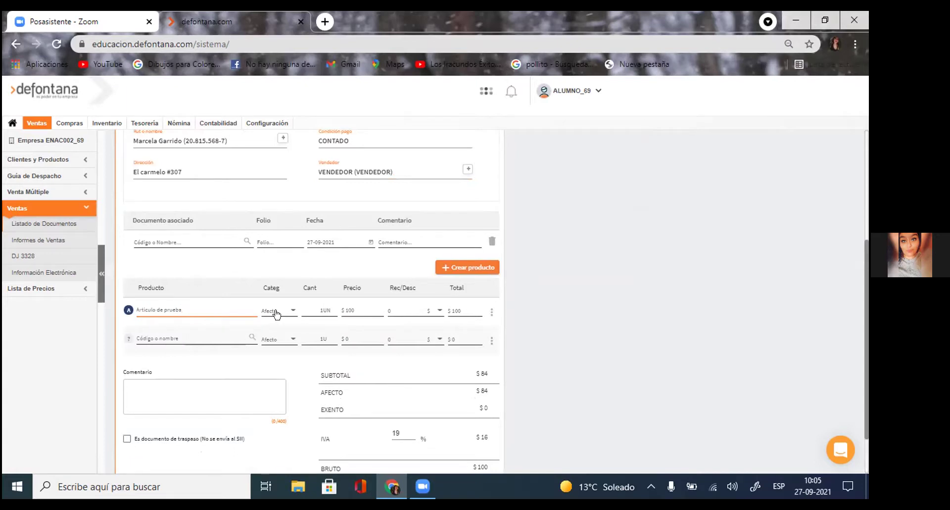
left_click(321, 310)
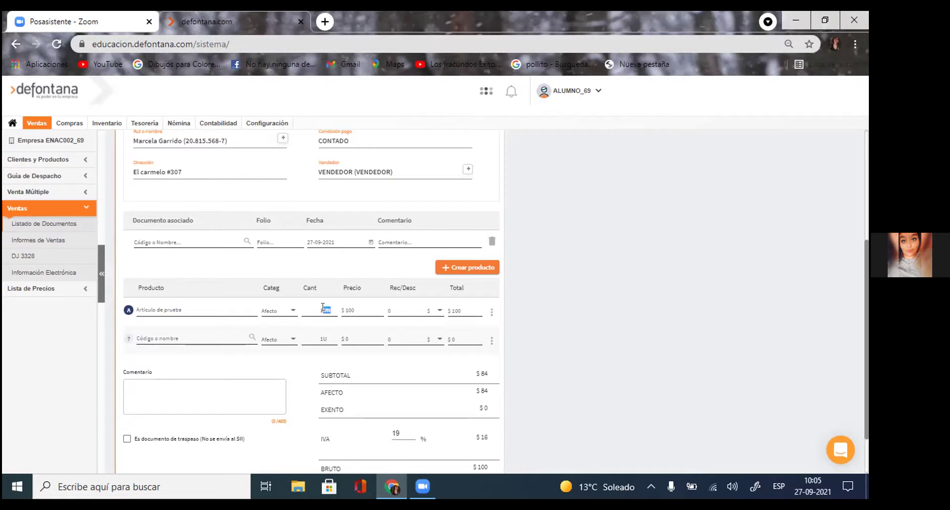
left_click(320, 308)
type("0")
left_click(324, 333)
left_click_drag(864, 351, 865, 387)
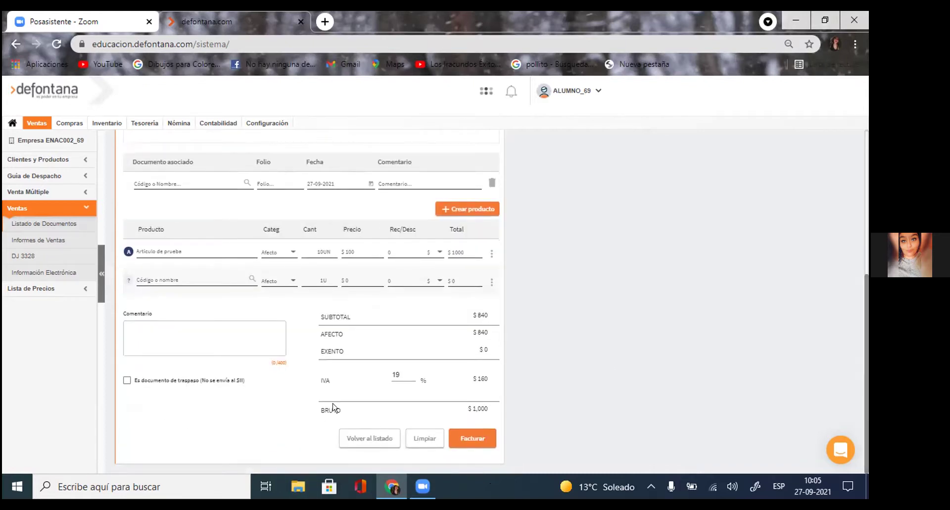
Invoice the boleta under business centre VENTAS and review its print preview, N° 1
left_click(464, 440)
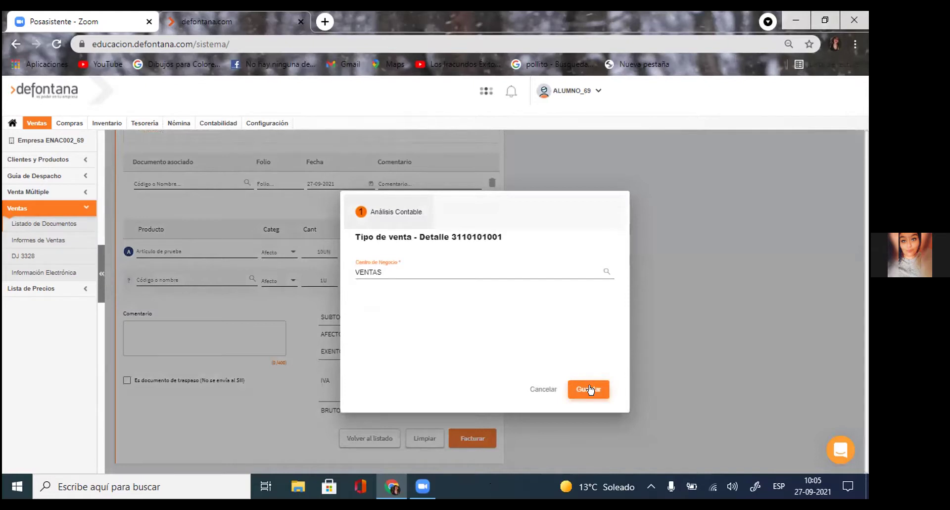
left_click(583, 389)
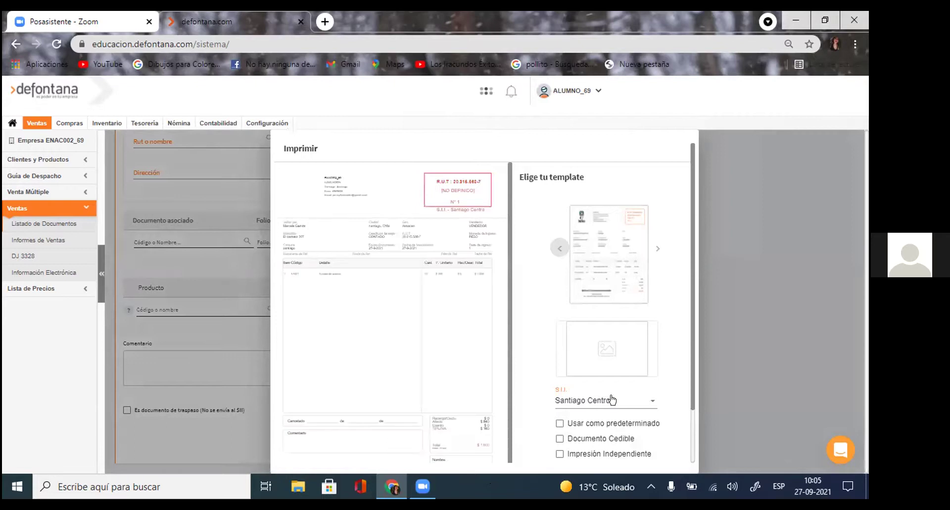
mouse_move(694, 285)
left_mouse_down()
mouse_move(698, 314)
mouse_move(681, 282)
mouse_move(682, 296)
left_mouse_up()
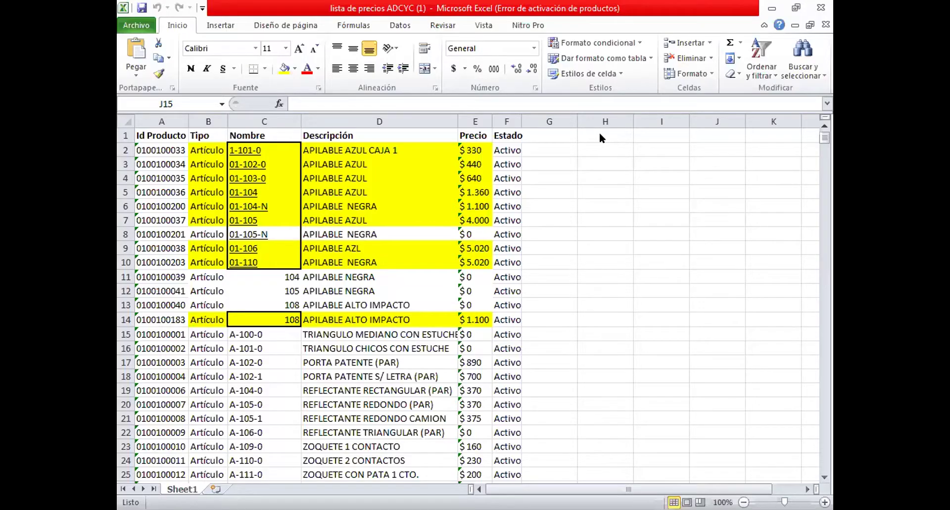
Enter the header 'cantidad' in H1, then quantities 100 in H2, 50 in H4 and 50 in H6
left_click(596, 130)
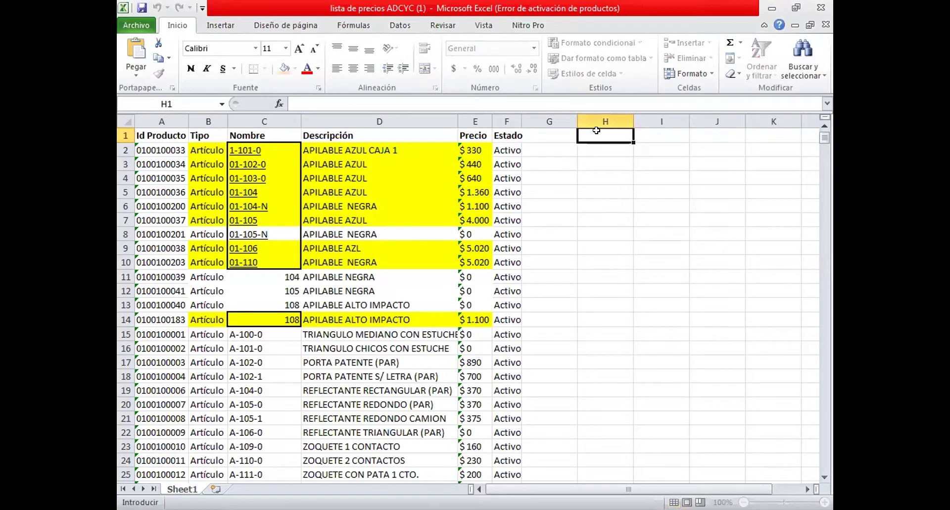
type("cantidad")
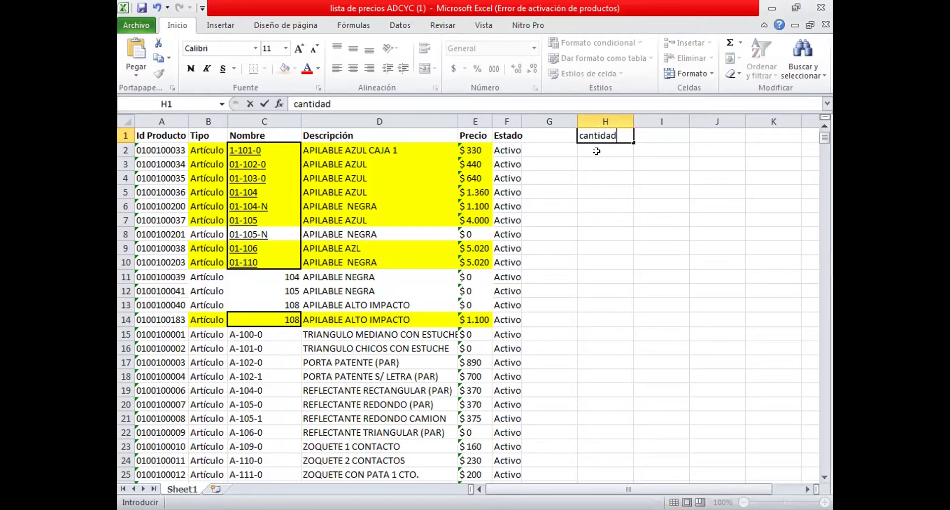
left_click(605, 151)
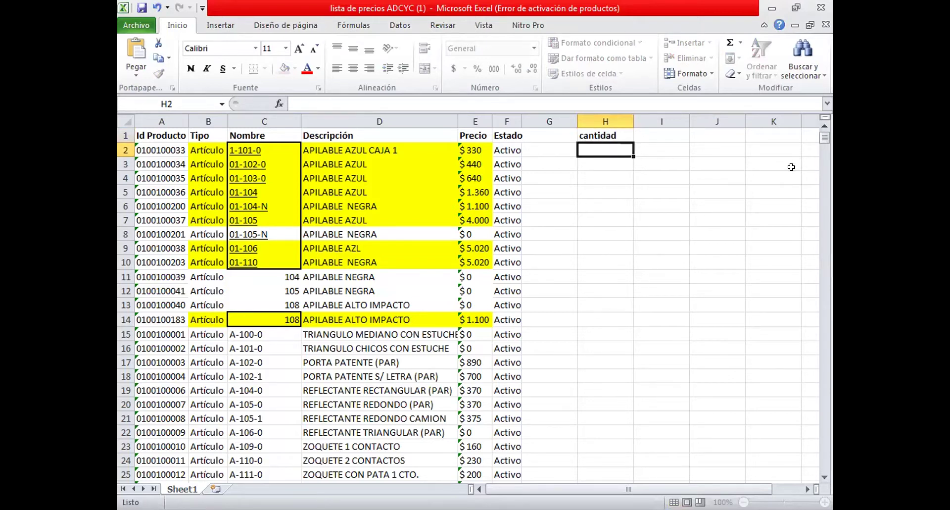
type("100")
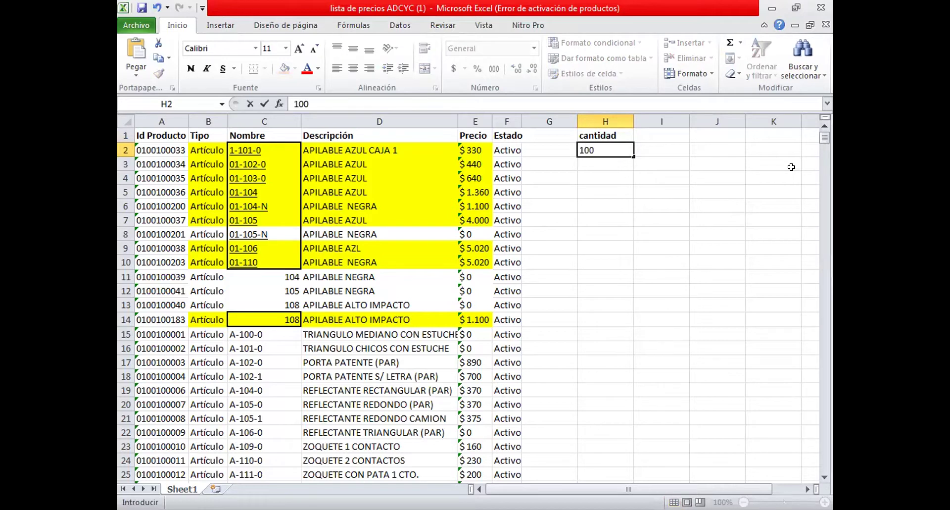
key("Return")
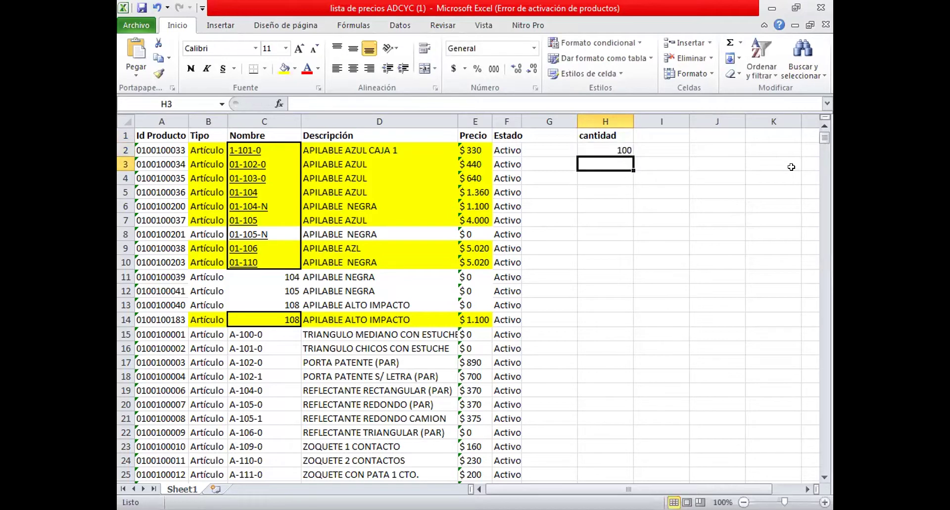
key("Return")
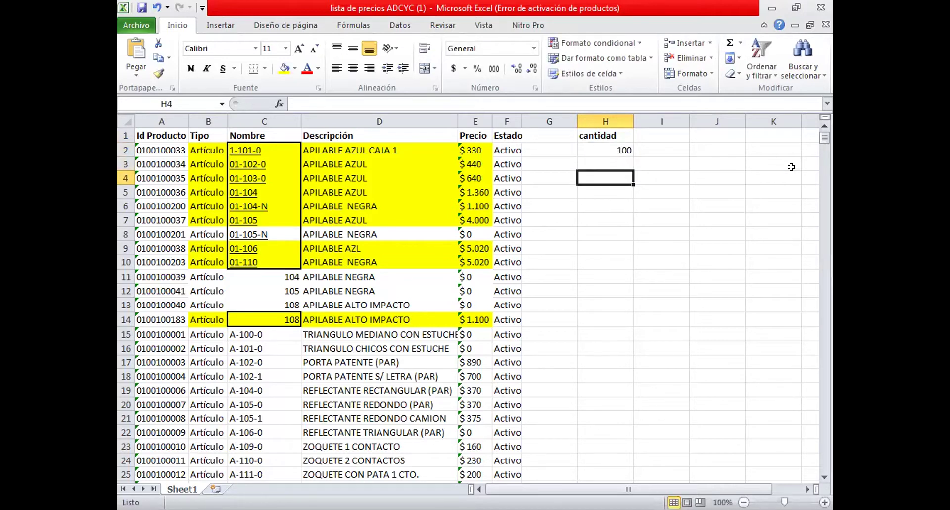
type("50")
key("Return")
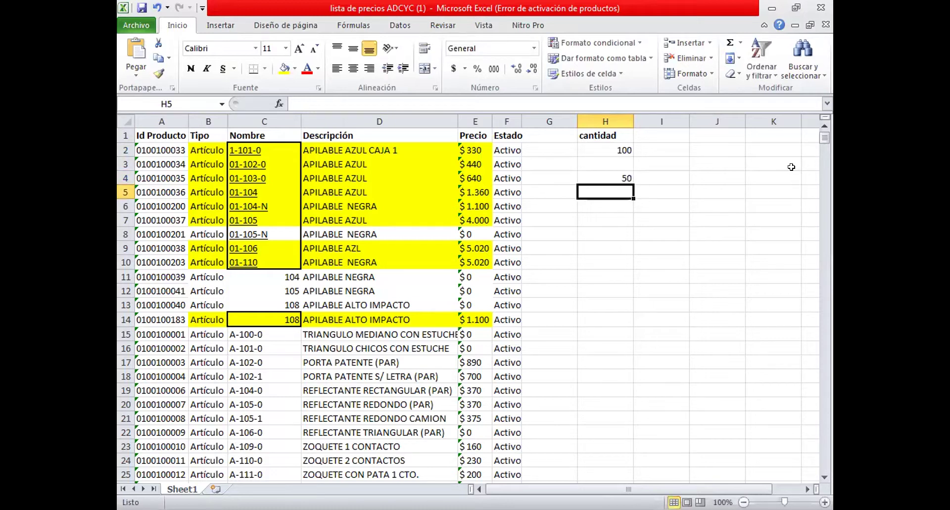
key("Return")
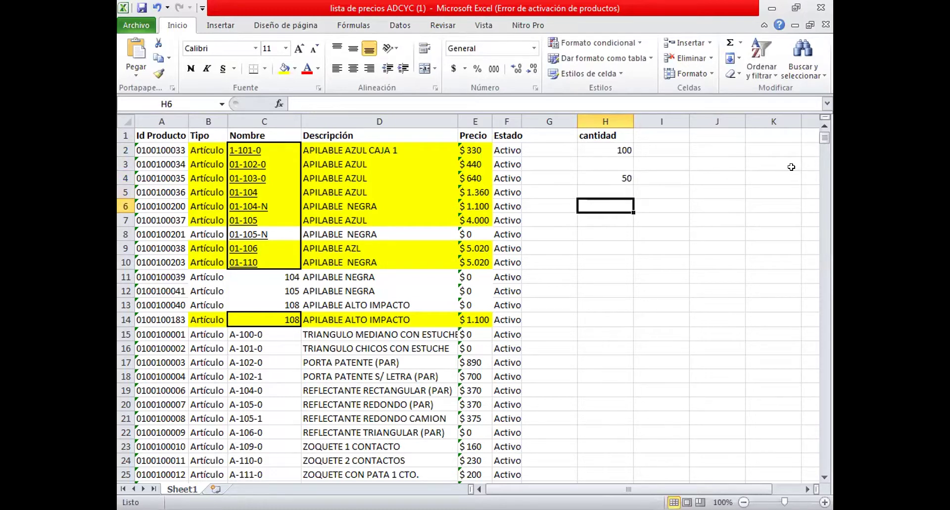
type("50")
key("Return")
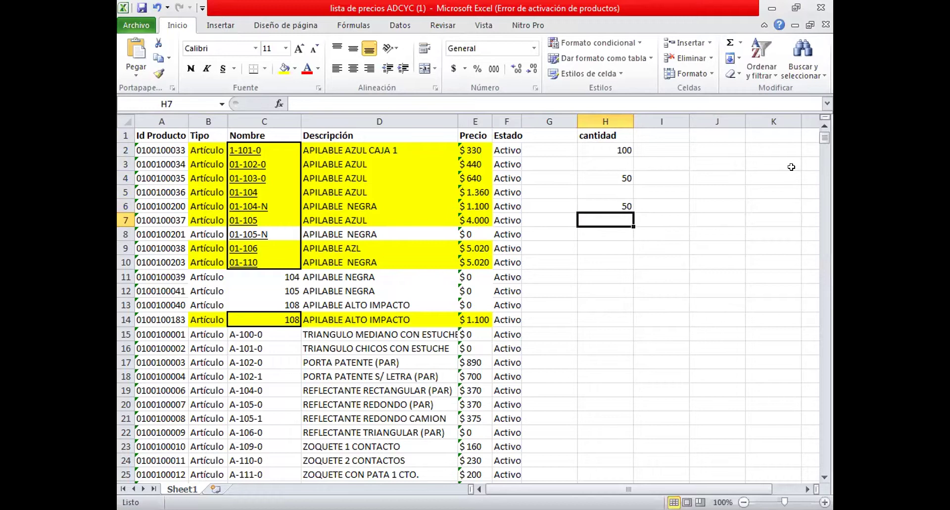